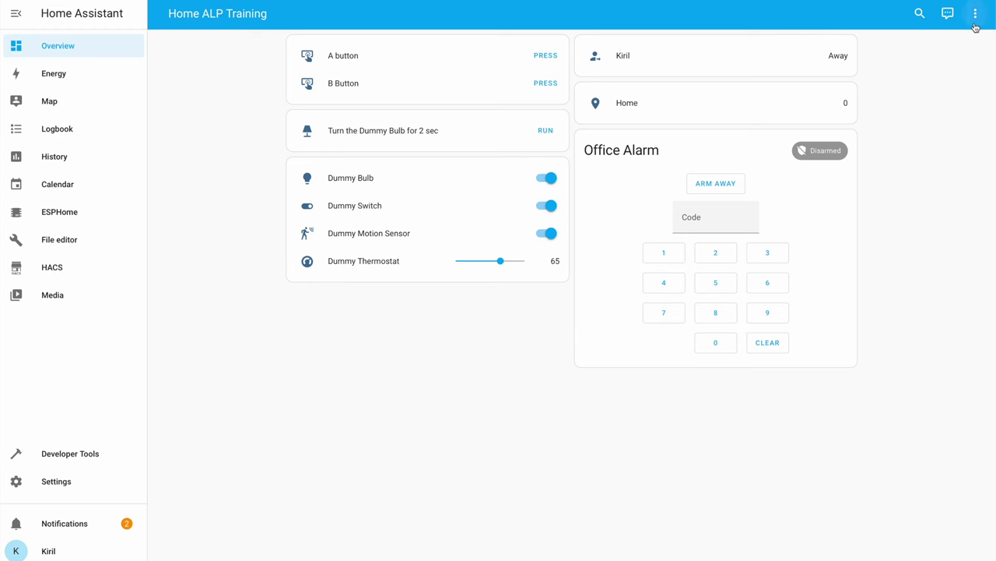
Step: Paste a badges block for the person and sun.sun under the view path in the raw configuration editor
left_click(976, 15)
left_click(941, 49)
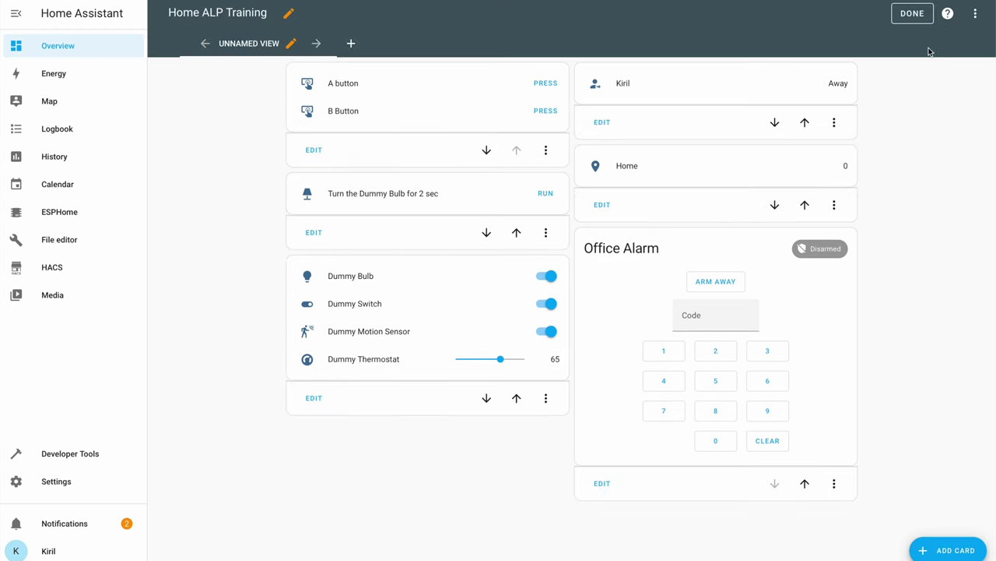
left_click(974, 15)
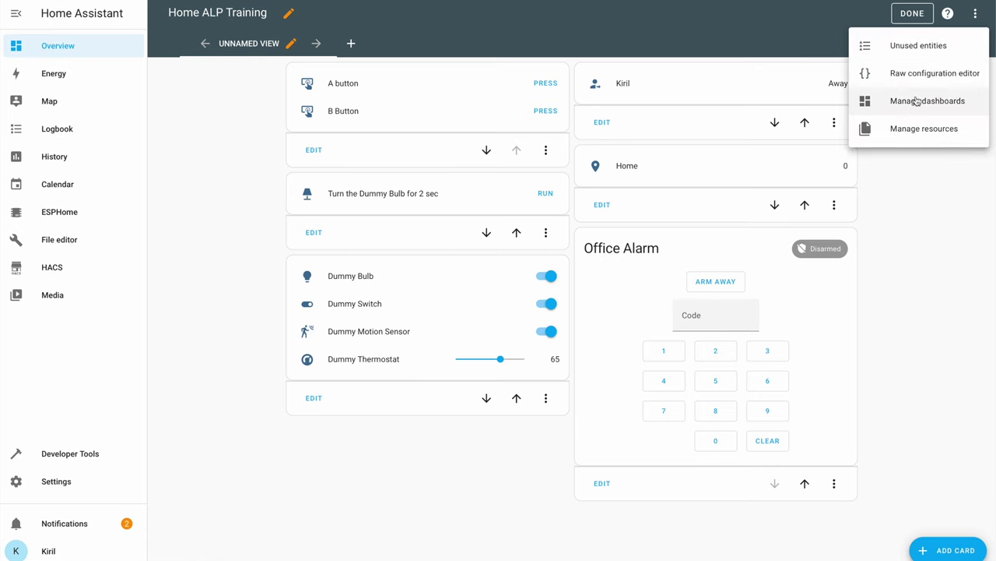
left_click(931, 76)
left_click(420, 66)
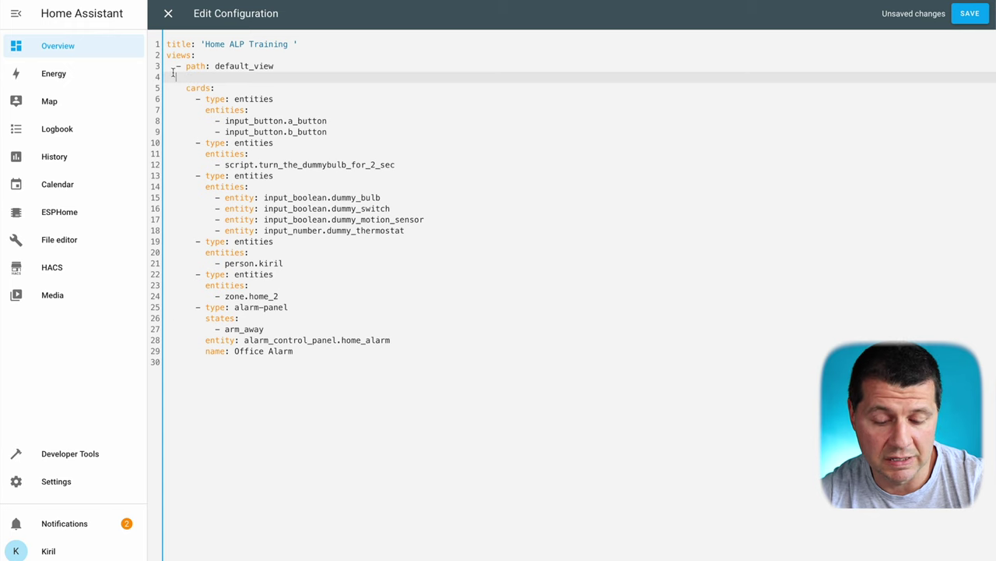
type("badges:       - entity: person.kiril         image: /local/me.jpg       - entity: sun.sun")
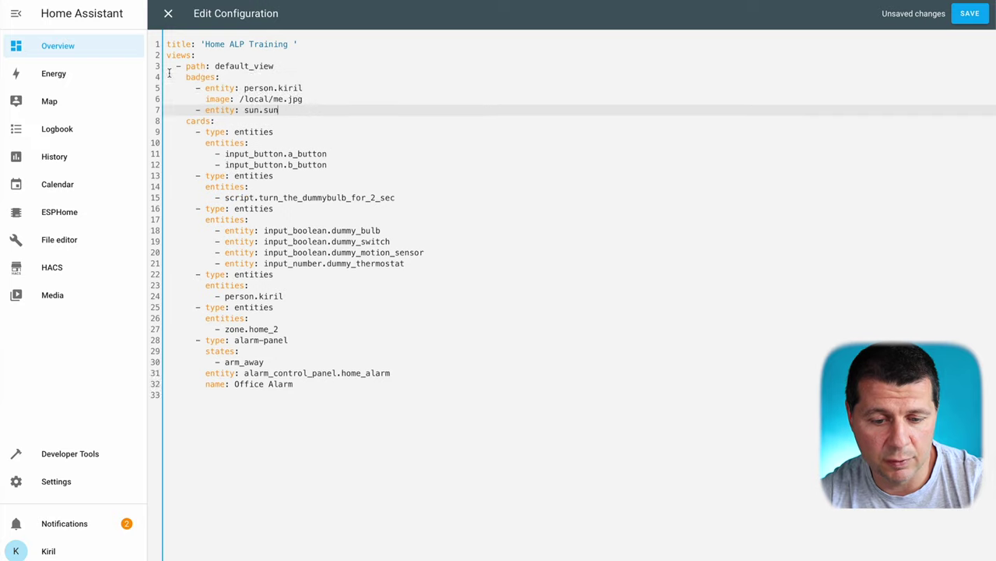
Step: Check the person badge's /local/me.jpg image and the sun.sun entry, then save the configuration
left_click(256, 125)
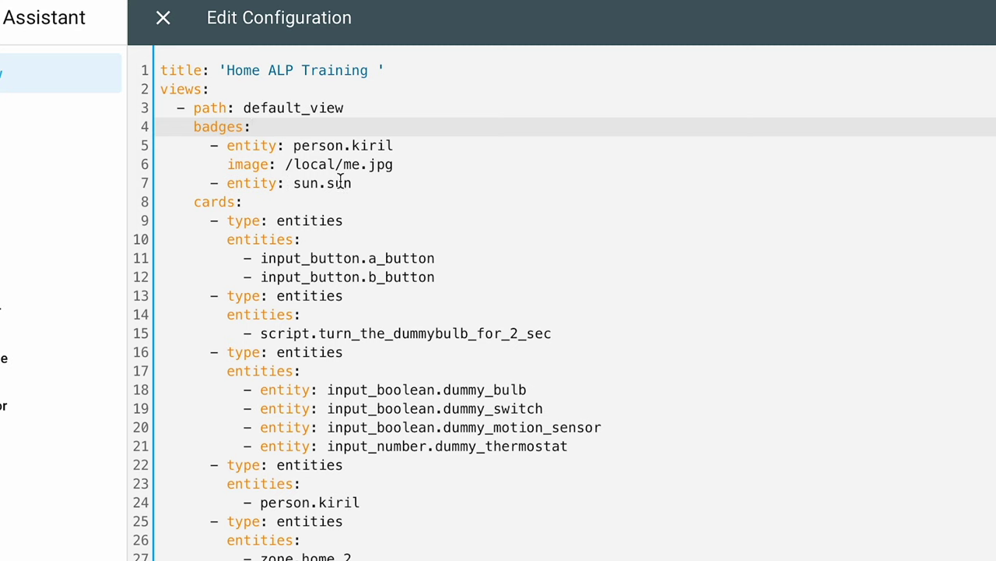
left_click(310, 147)
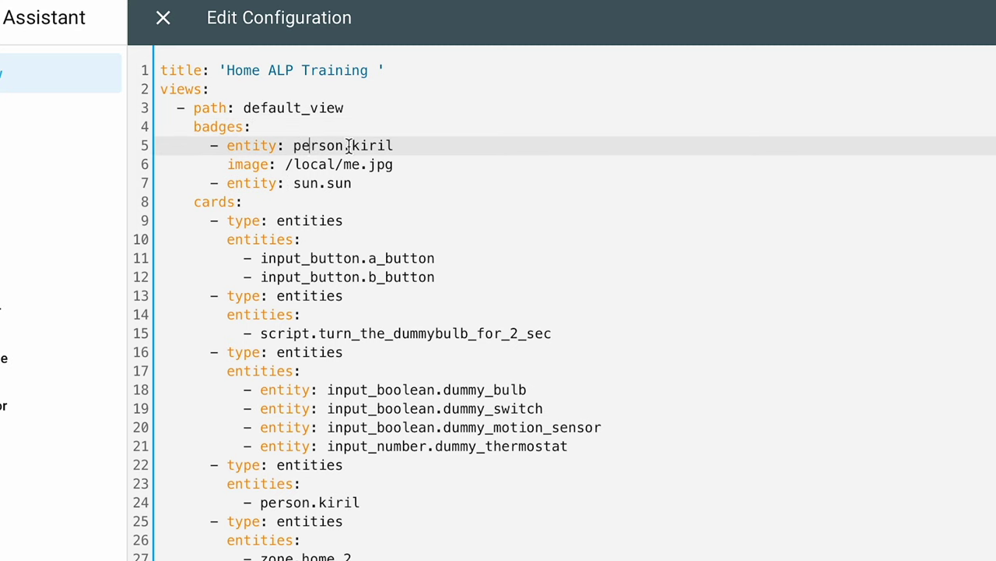
left_click(329, 163)
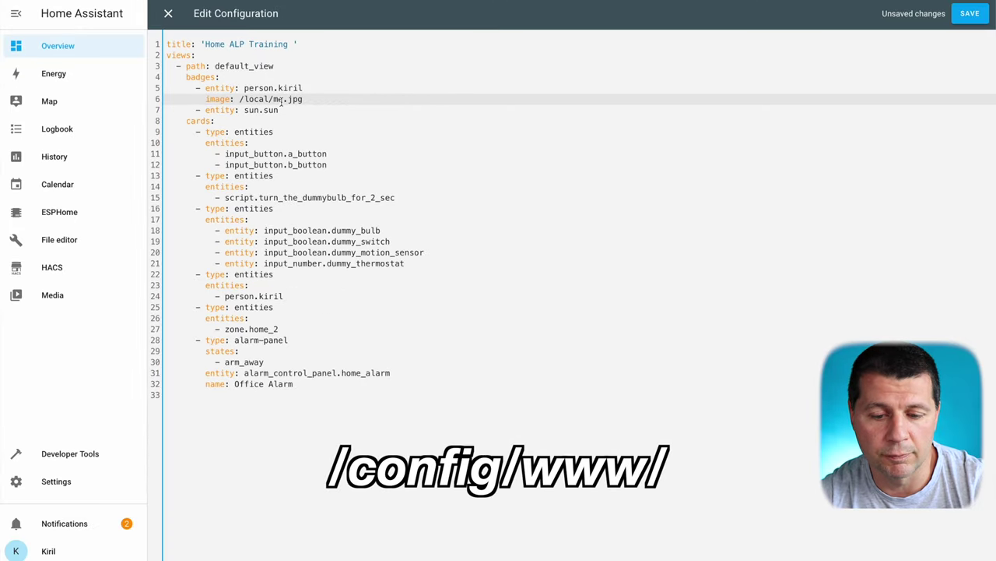
double_click(282, 100)
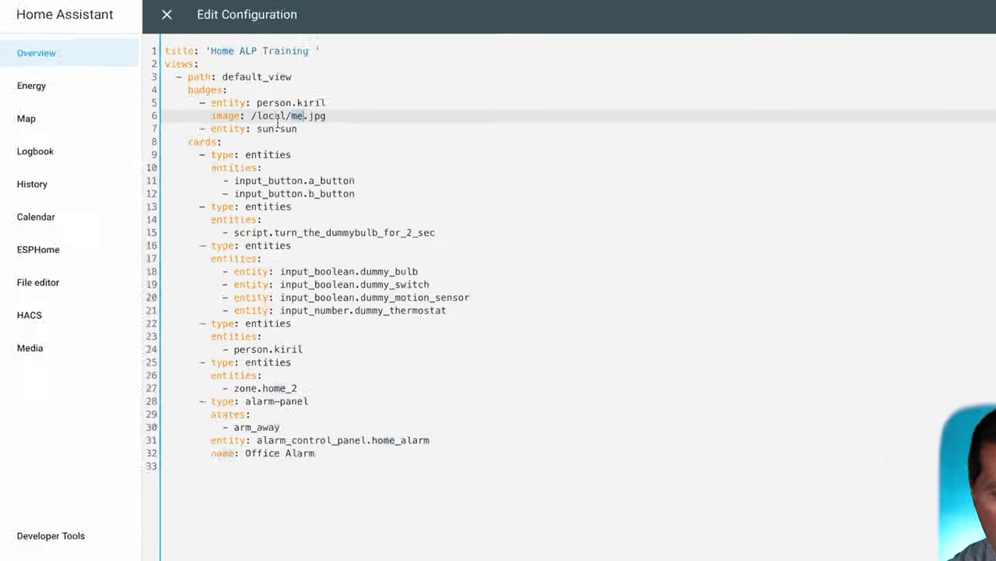
left_click(222, 129)
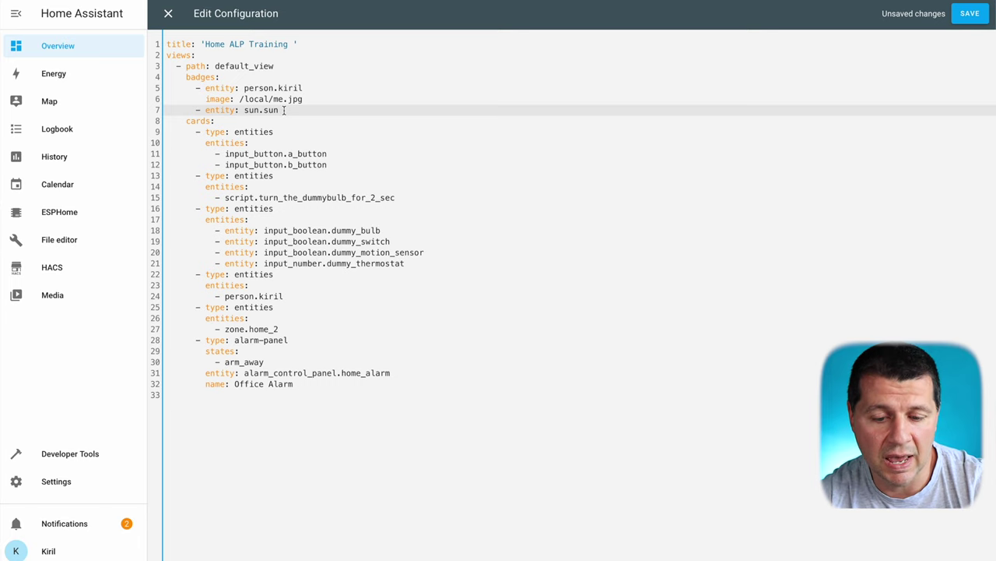
key("Return")
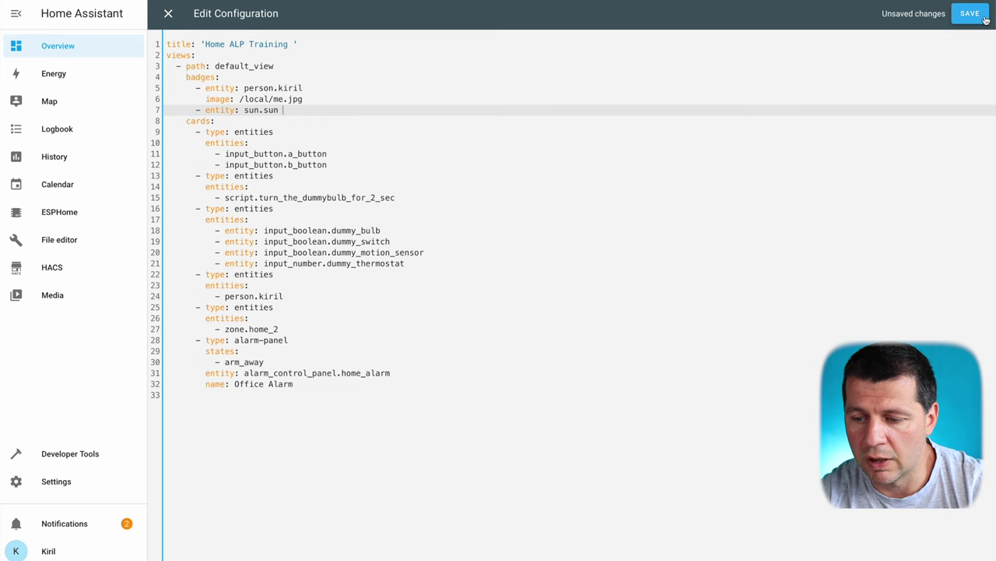
key("ctrl+s")
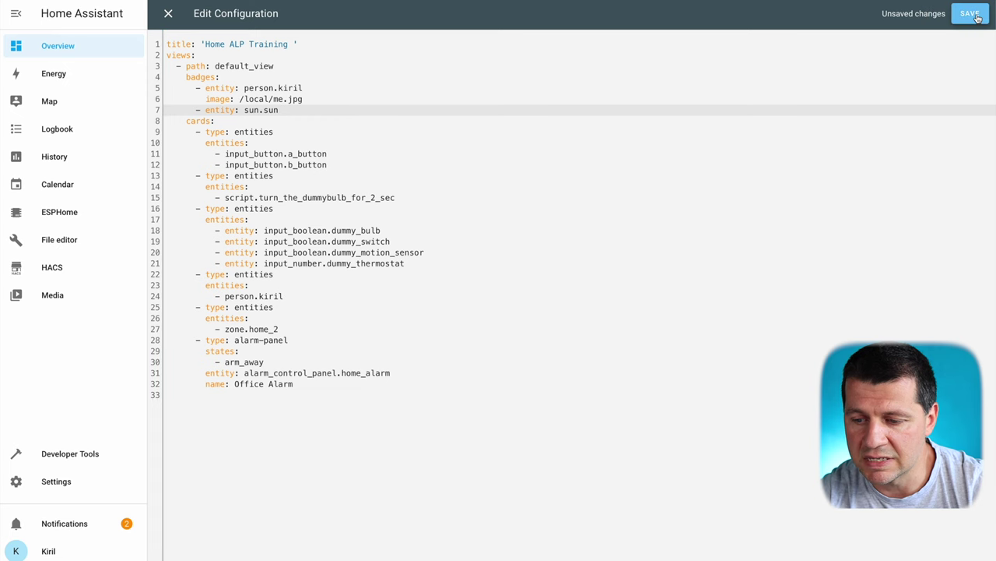
Step: Close the raw editor, finish editing, and preview the Sun and person badge details
left_click(166, 14)
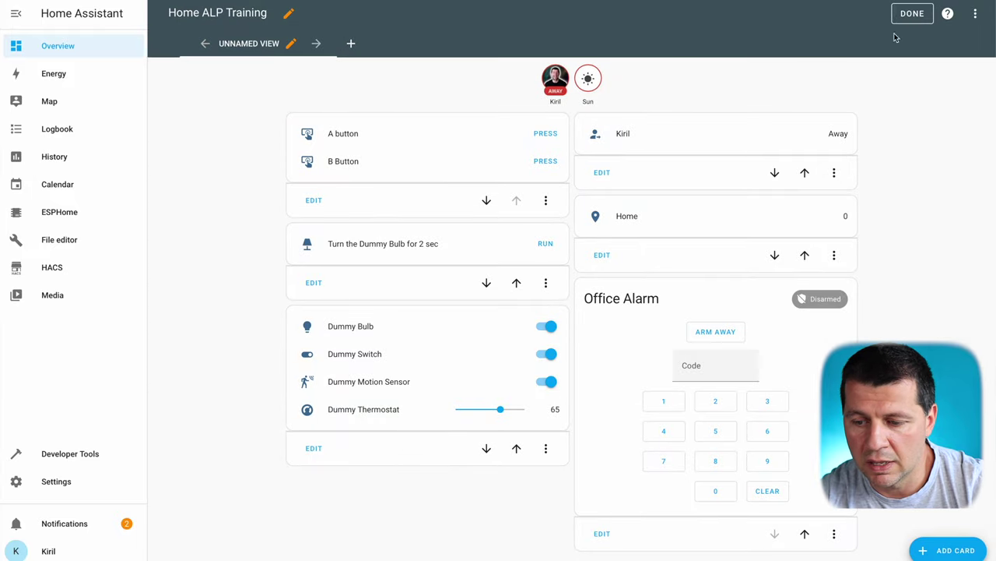
left_click(911, 14)
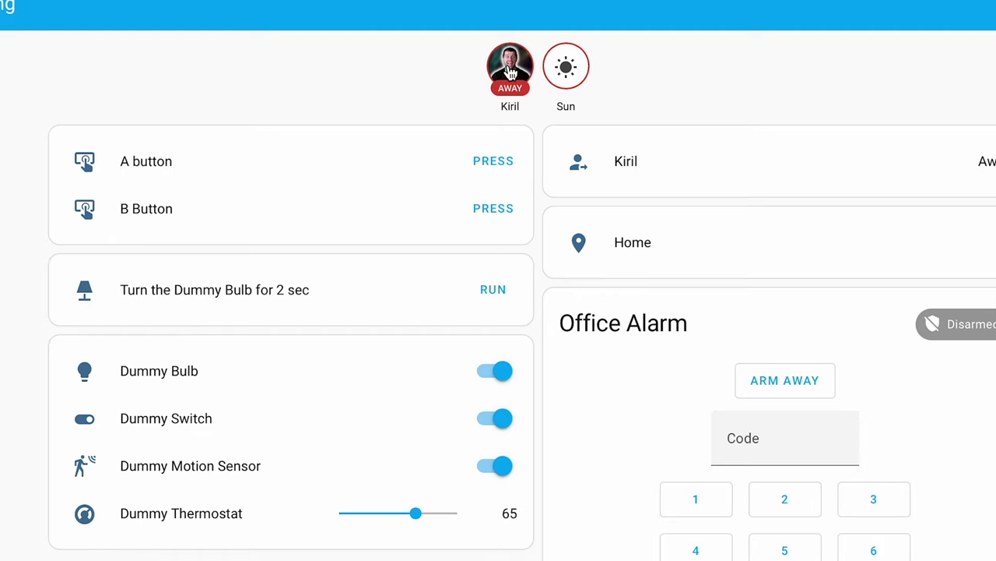
left_click(569, 70)
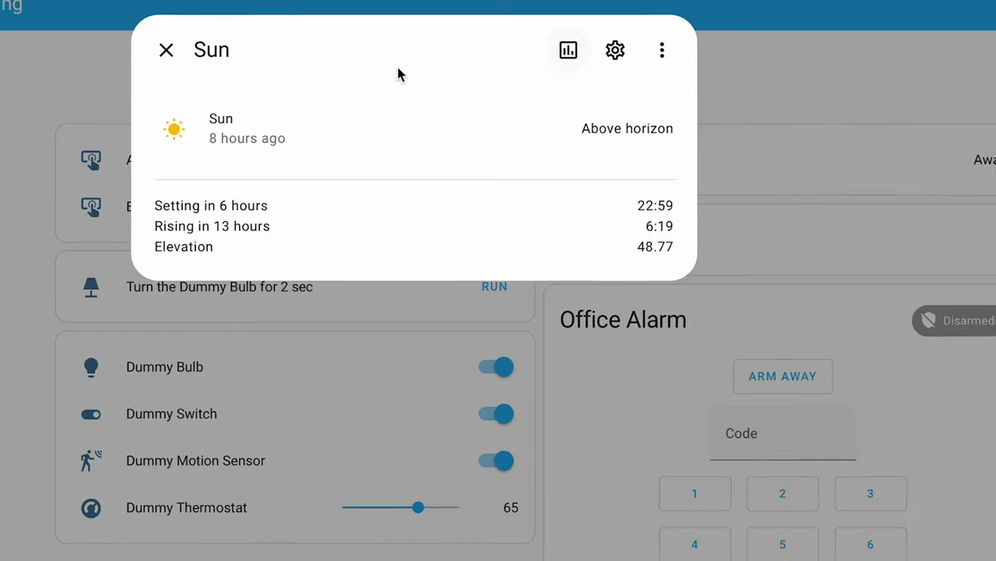
left_click(350, 43)
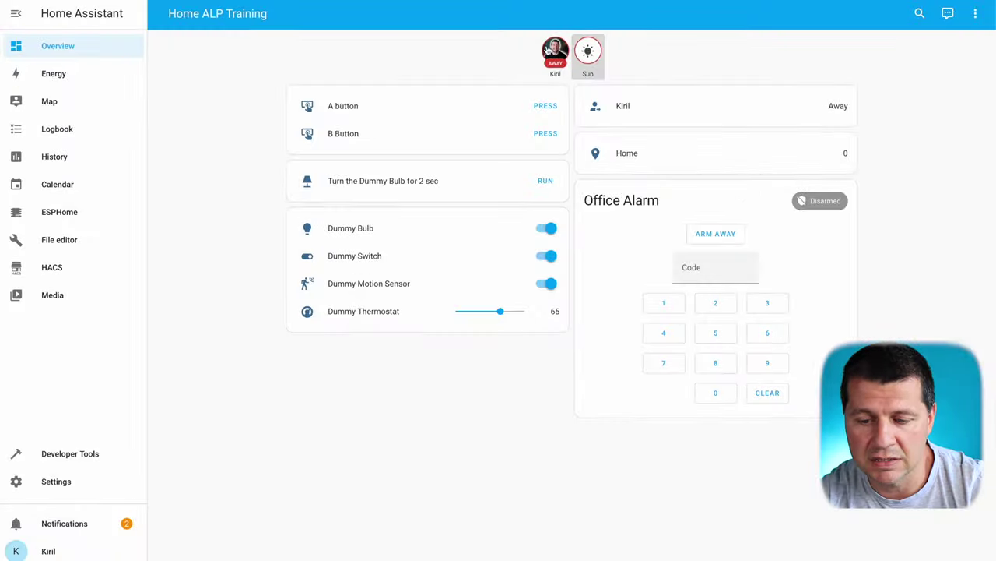
left_click(551, 51)
left_click(352, 42)
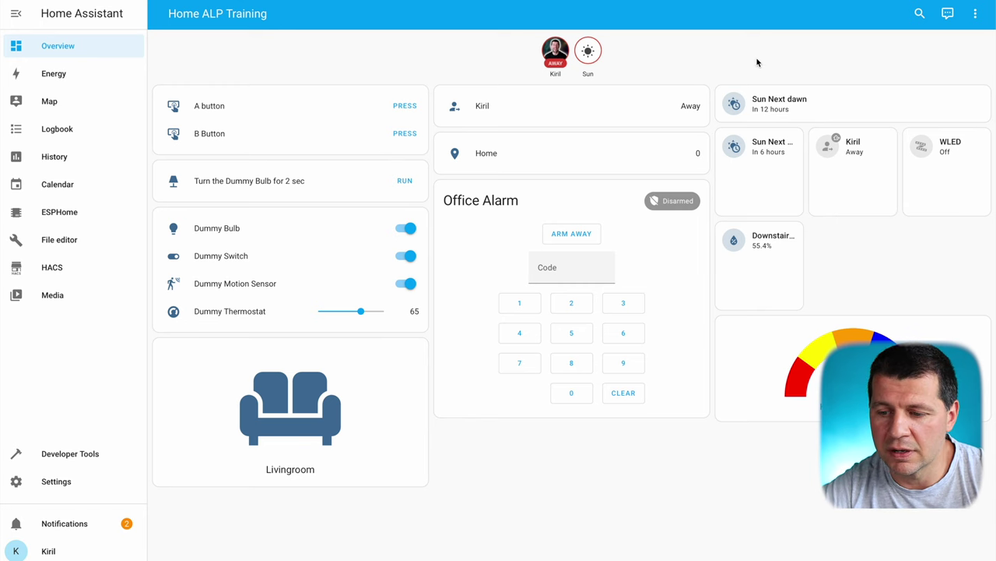
Step: In the view's Badges settings, pick A button as the third badge entity
left_click(975, 11)
left_click(943, 45)
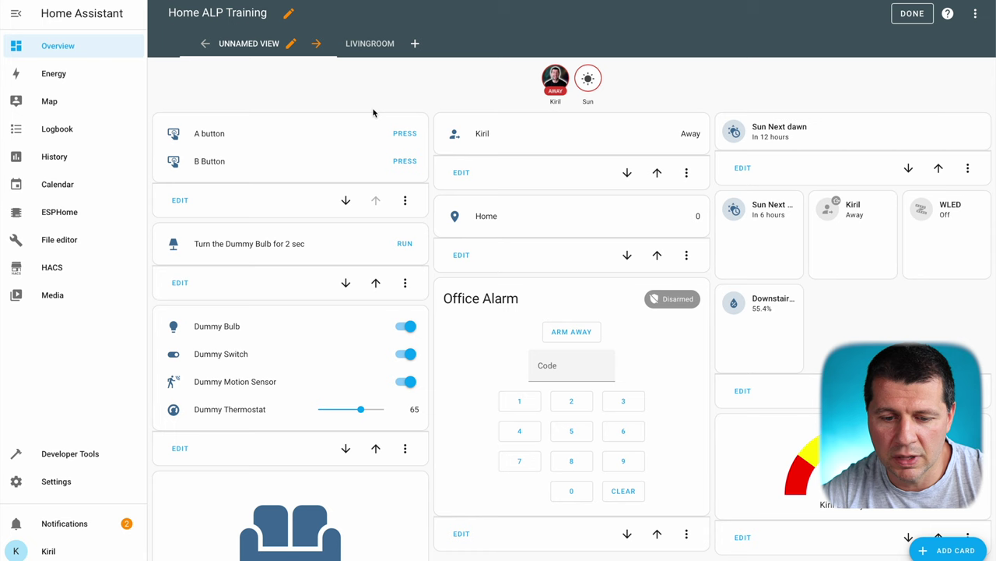
left_click(291, 45)
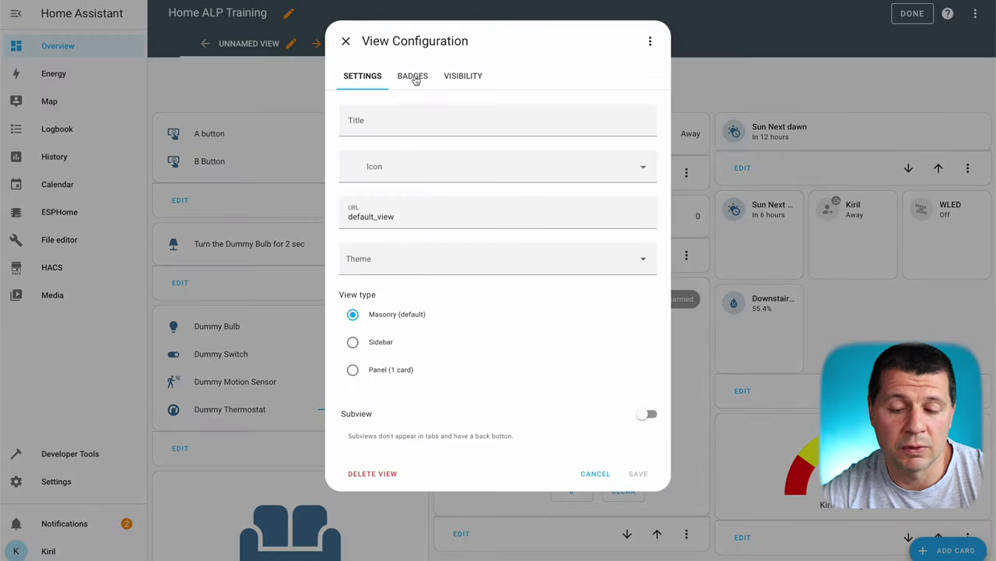
left_click(414, 76)
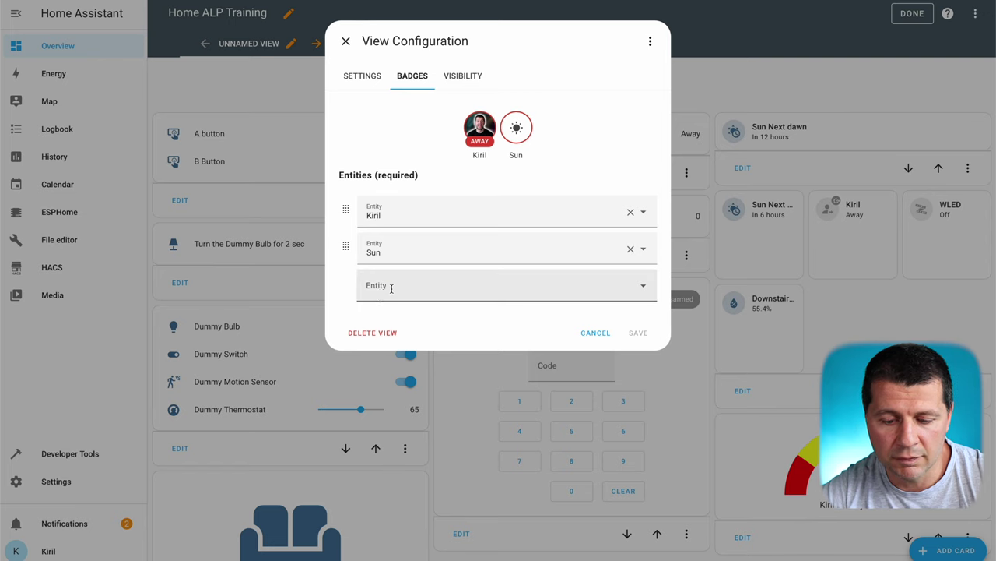
left_click(392, 288)
left_click(400, 327)
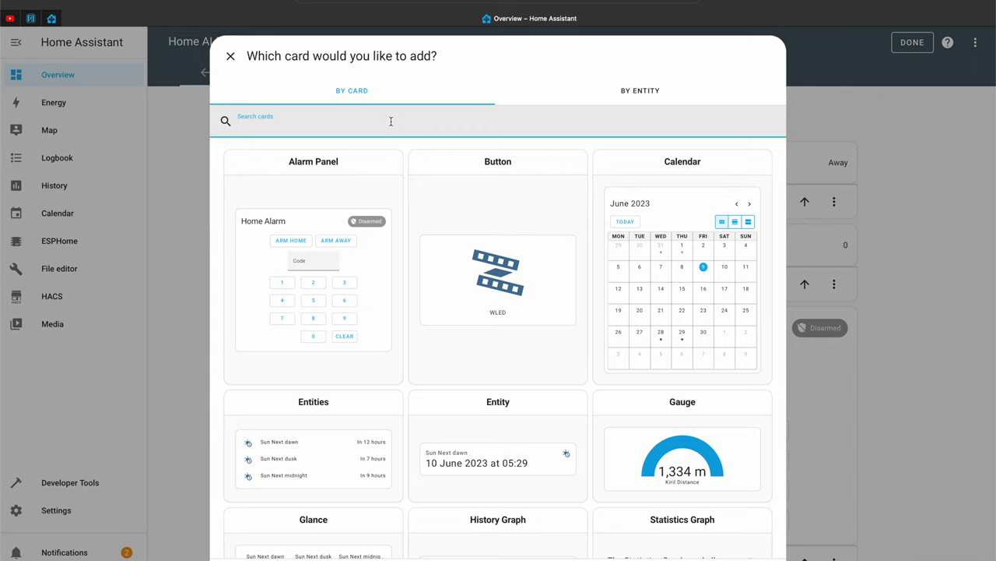
Step: Search for the Tile card and save it with the Sun Next dawn entity
type("tile")
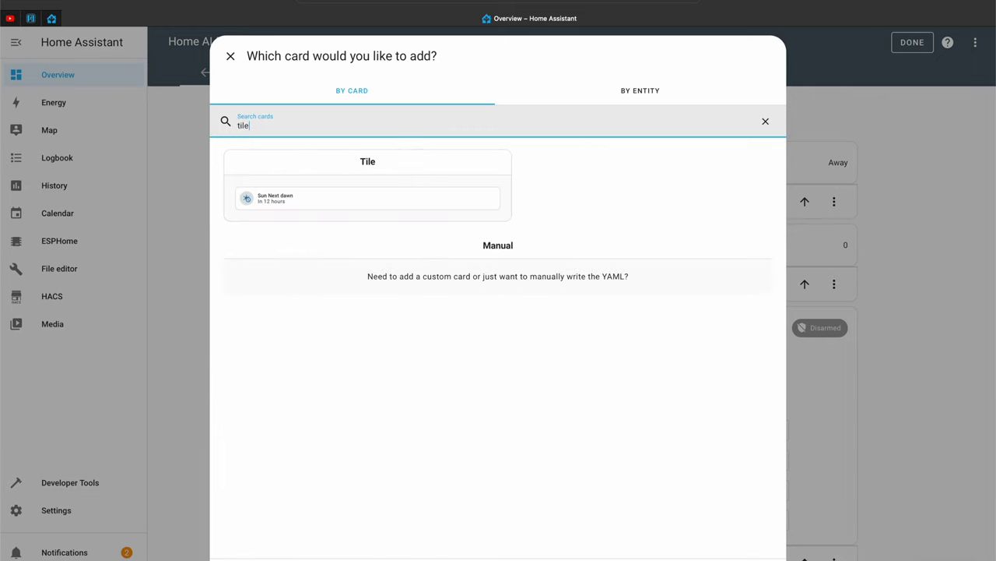
left_click(314, 179)
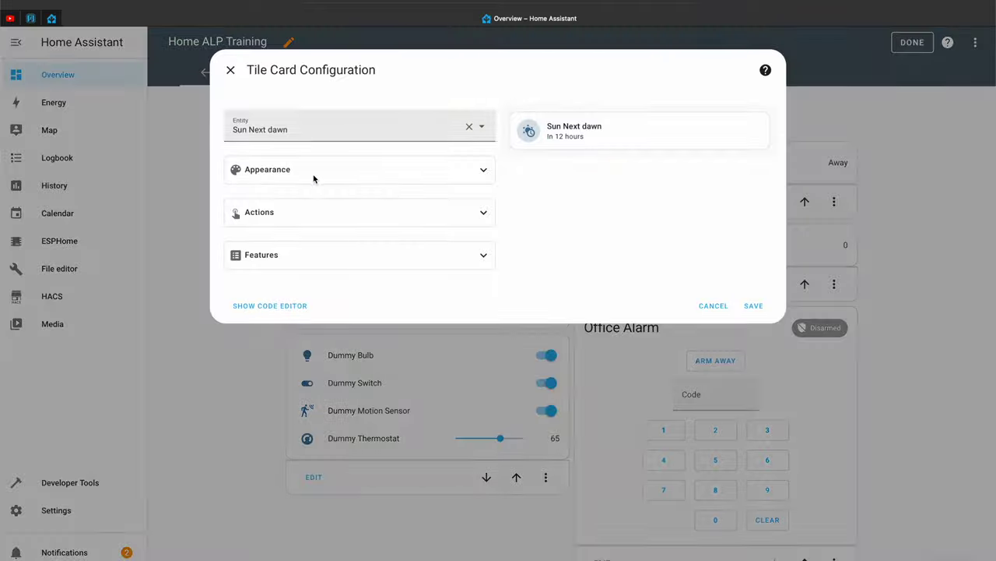
left_click(753, 306)
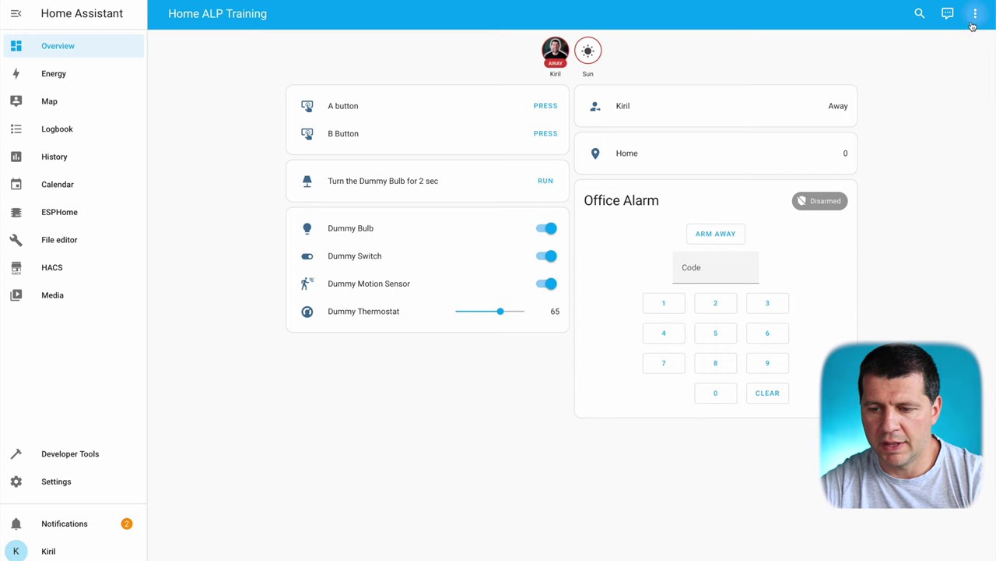
left_click(974, 24)
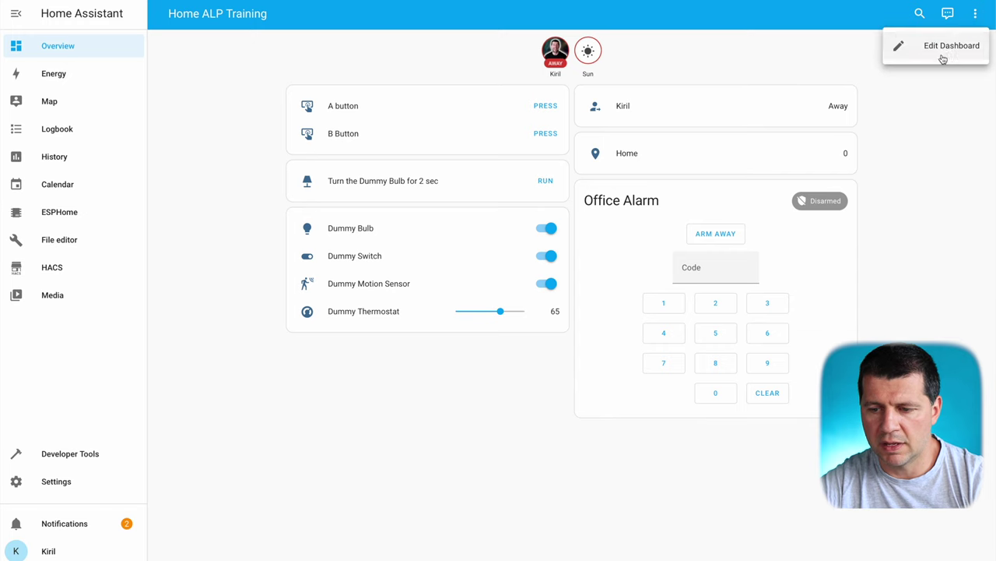
Step: In edit mode, add and save a Tile card for Sun Next dawn
left_click(942, 56)
left_click(945, 551)
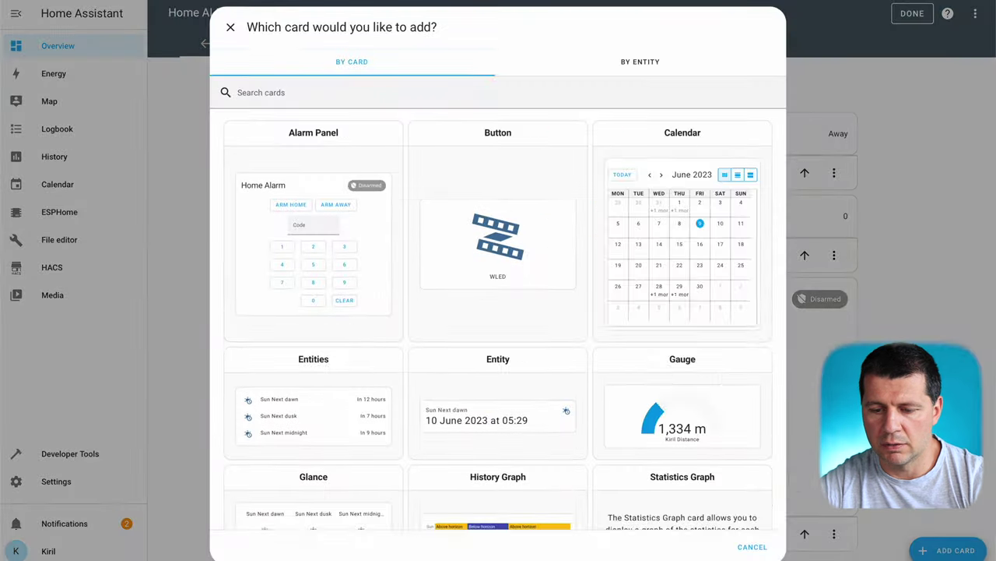
left_click(391, 92)
type("tile")
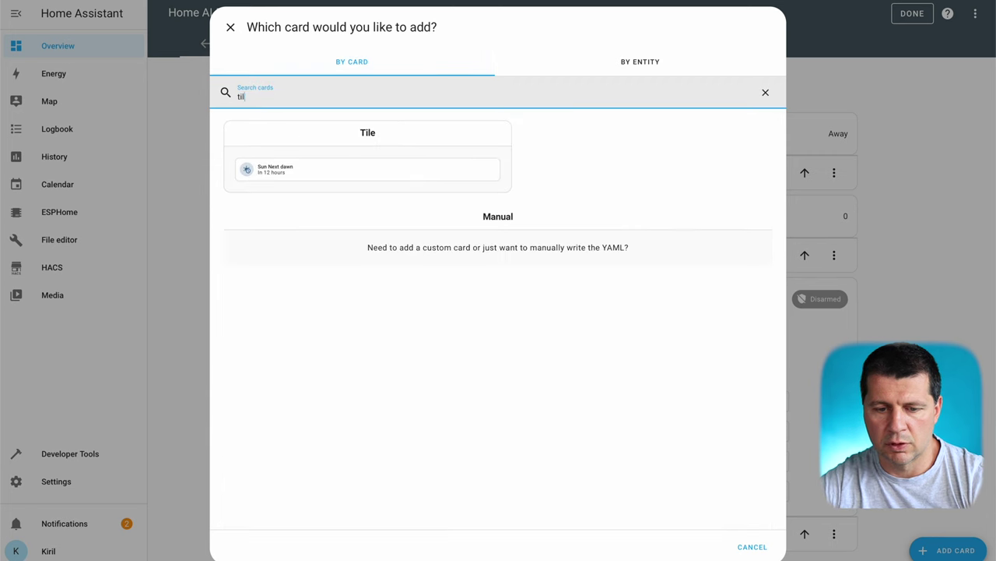
key("Escape")
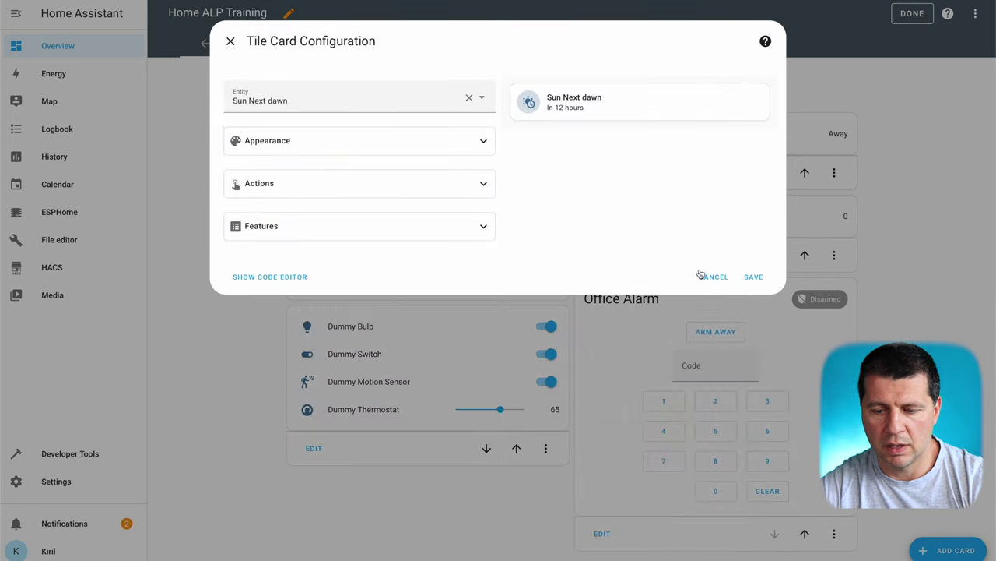
left_click(753, 276)
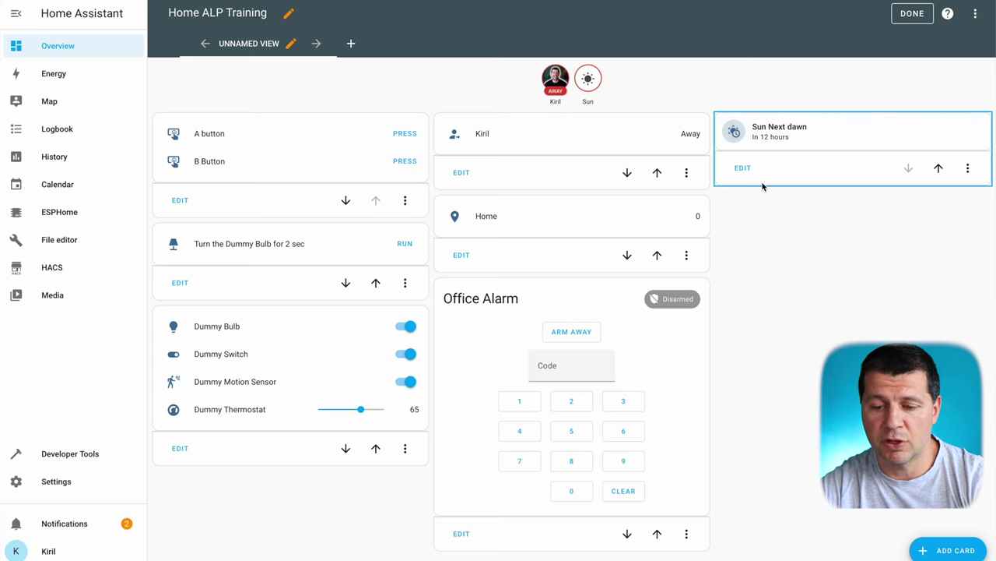
left_click(940, 551)
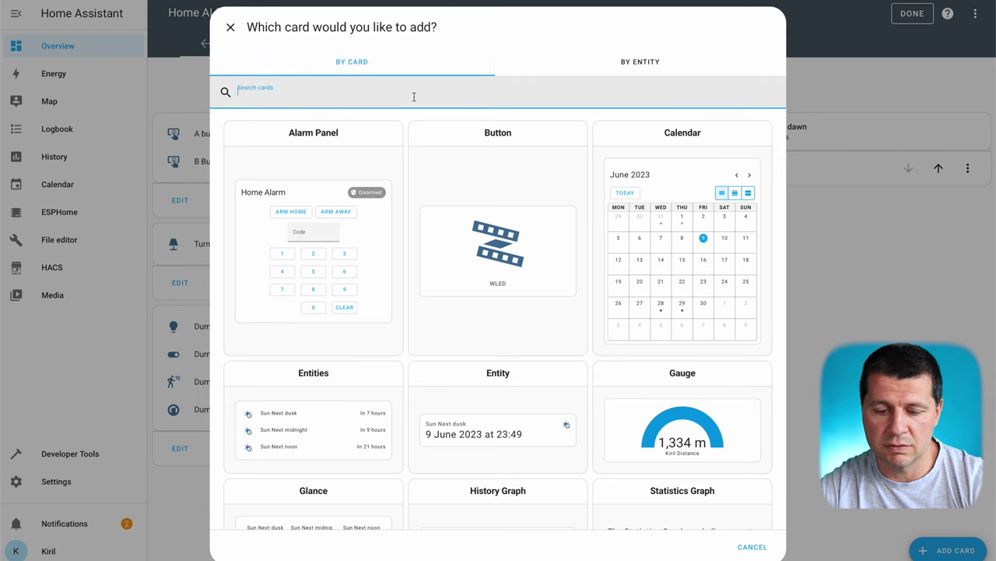
Step: Choose the Grid card and make its first card a Sun Next dusk Tile
scroll(385, 312, "down", 15)
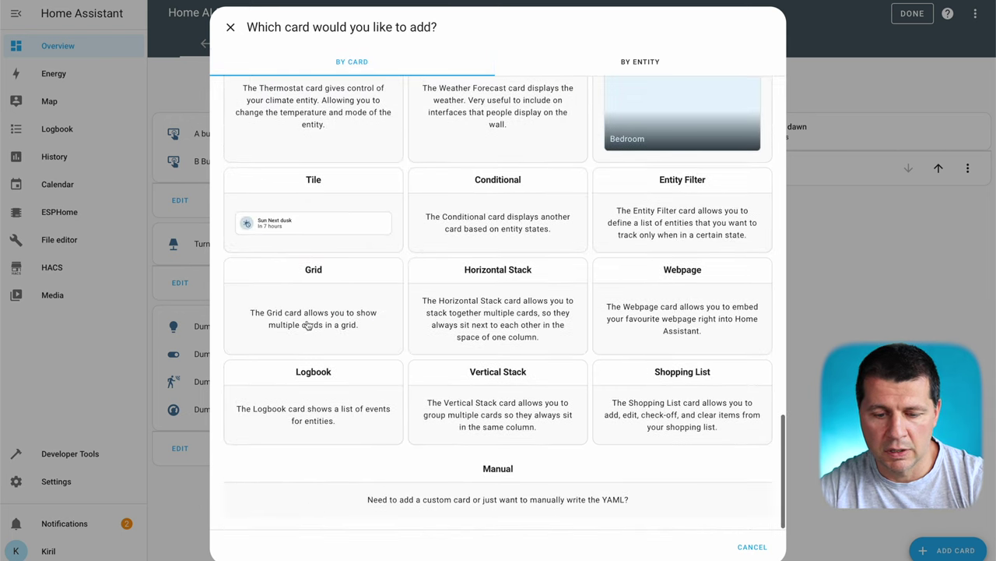
left_click(324, 316)
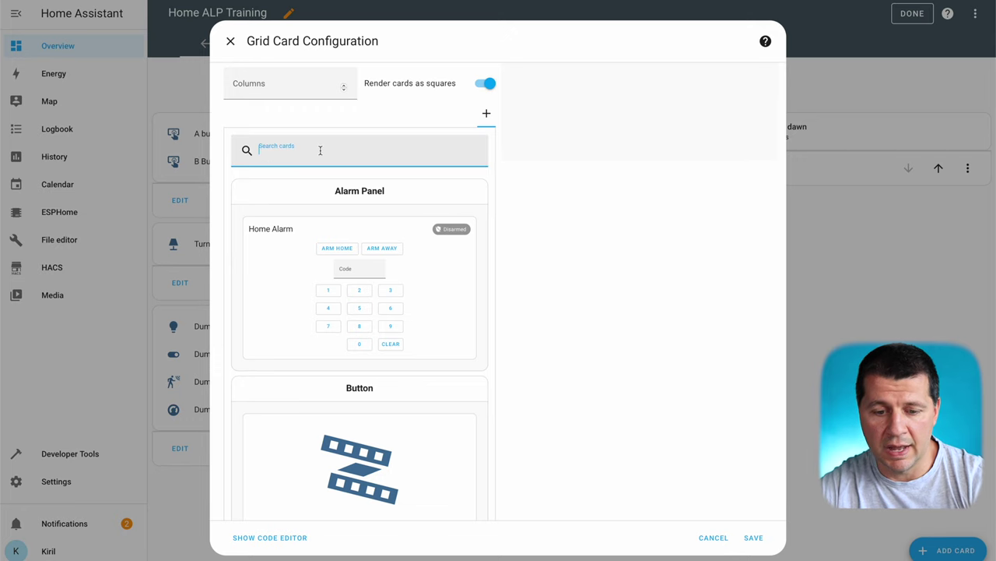
type("tile")
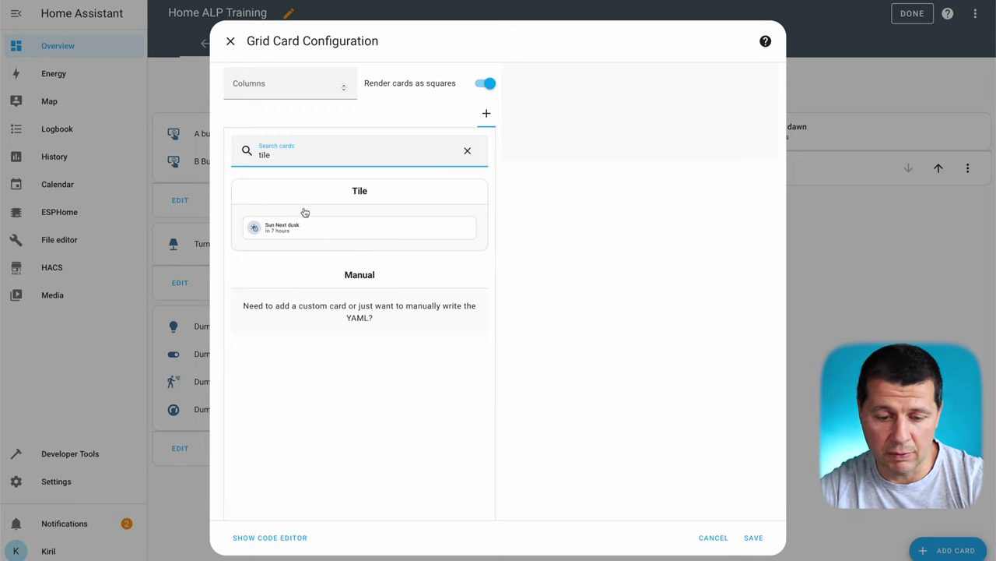
left_click(305, 213)
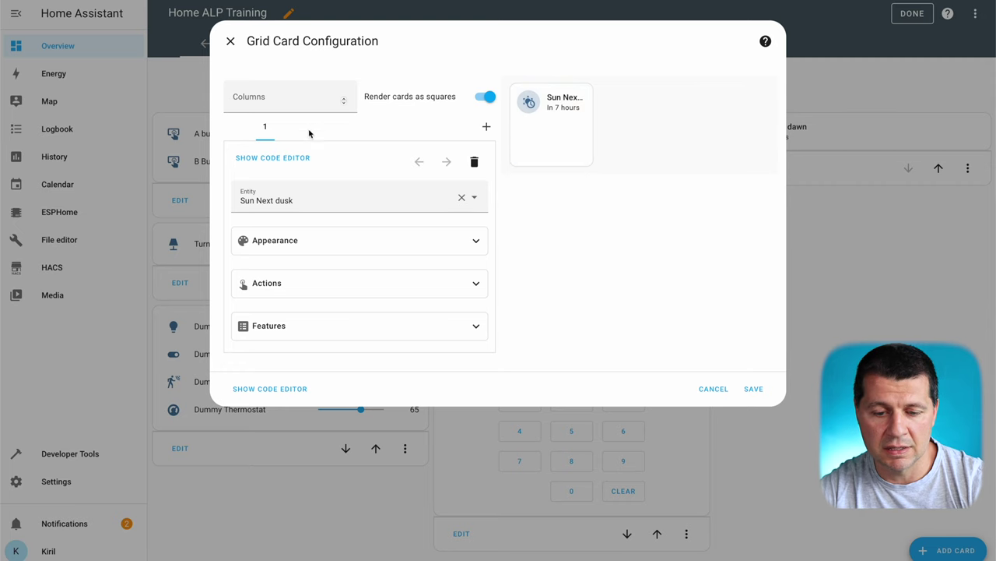
Step: Add a second grid Tile showing the person's presence
left_click(487, 128)
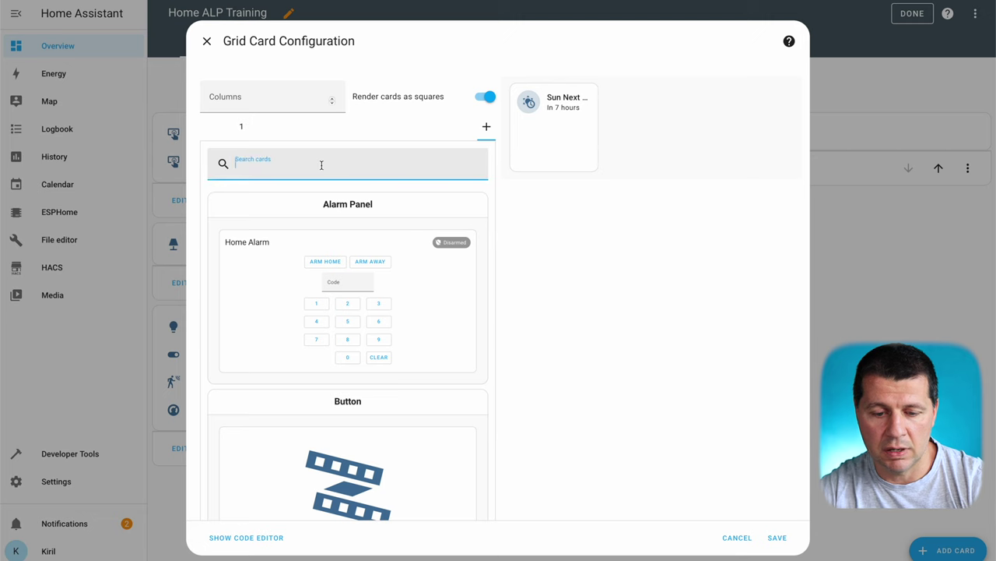
type("tile")
left_click(294, 231)
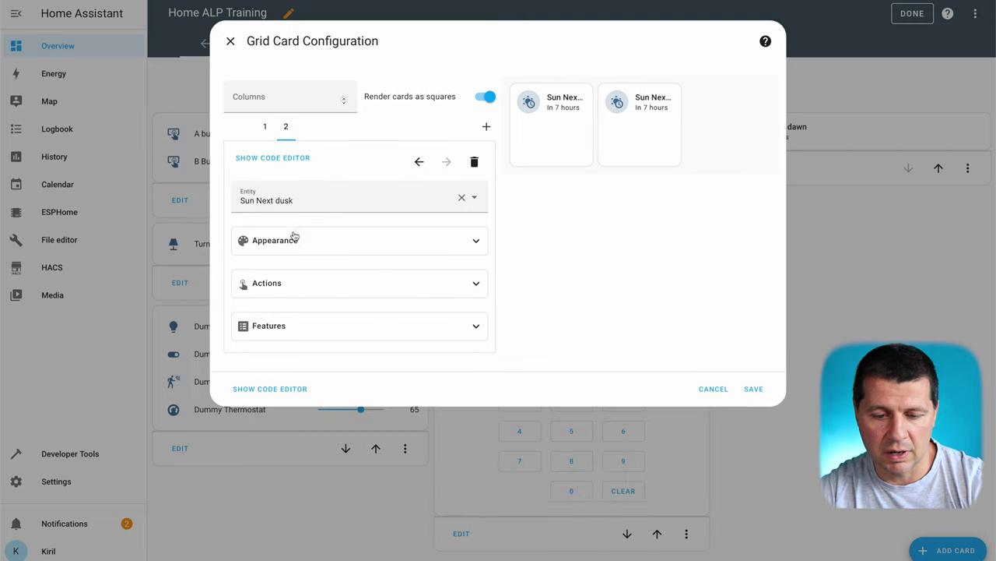
left_click(313, 202)
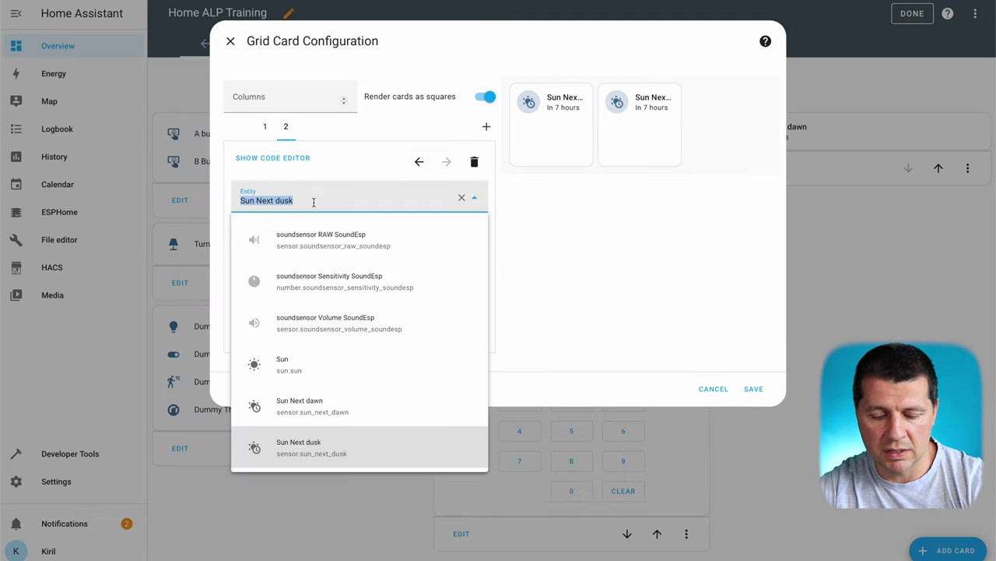
type("person")
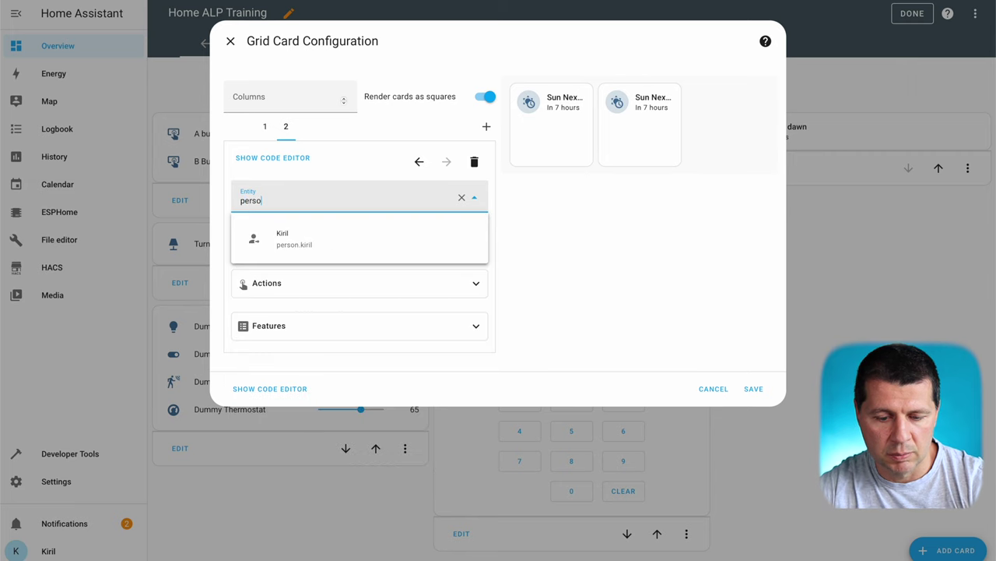
left_click(277, 235)
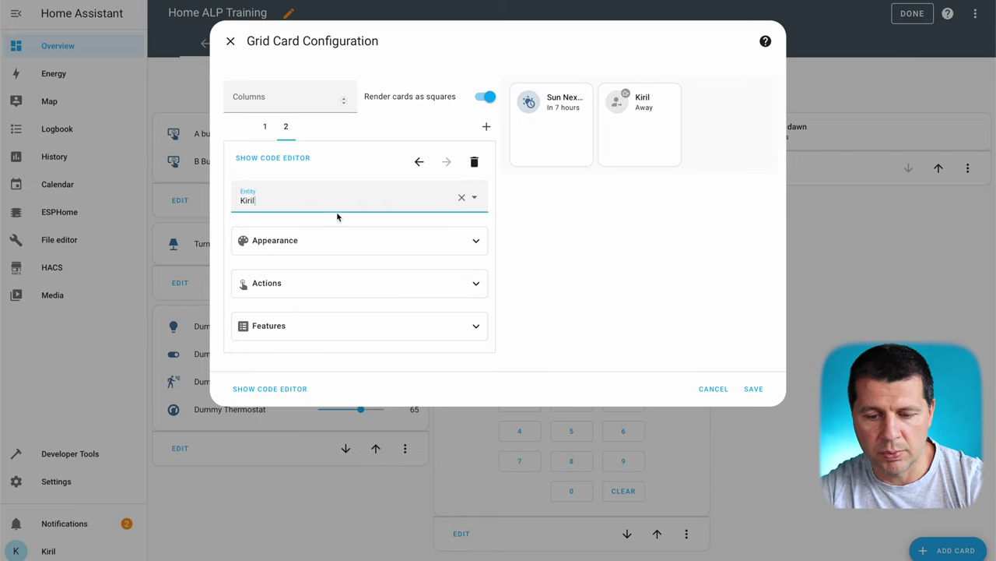
Step: Add a third grid Tile showing the WLED light
left_click(486, 126)
left_click(285, 171)
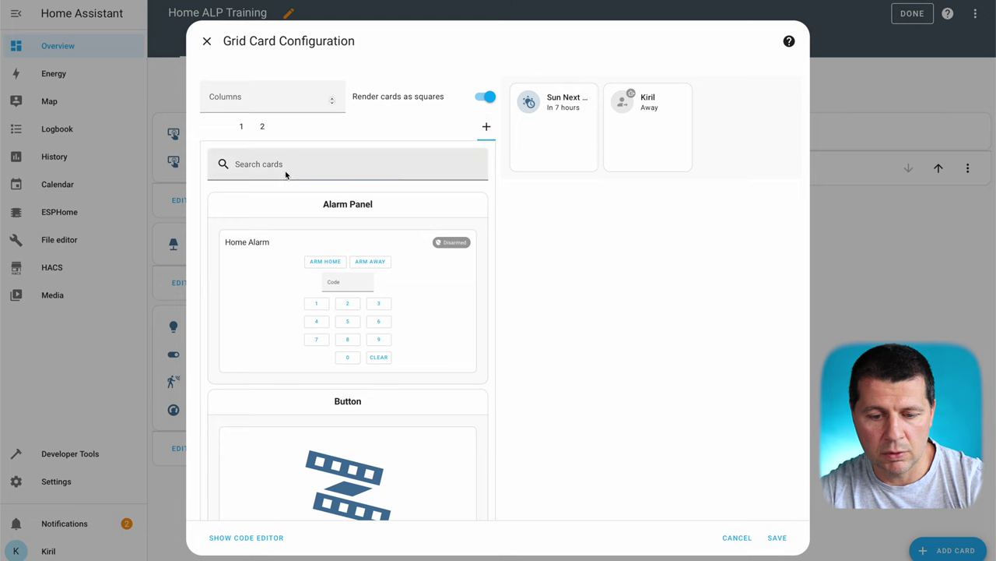
type("light")
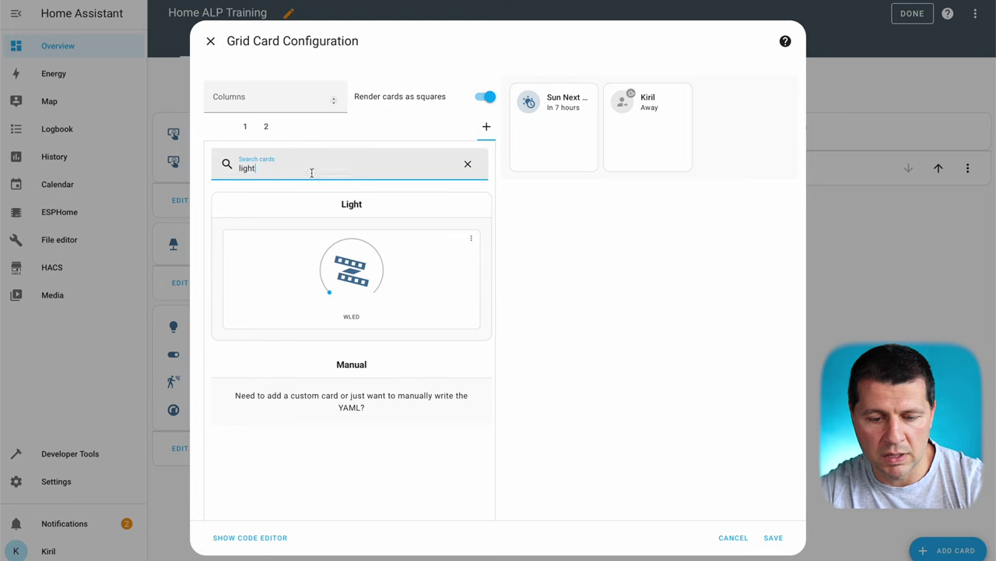
type("tile")
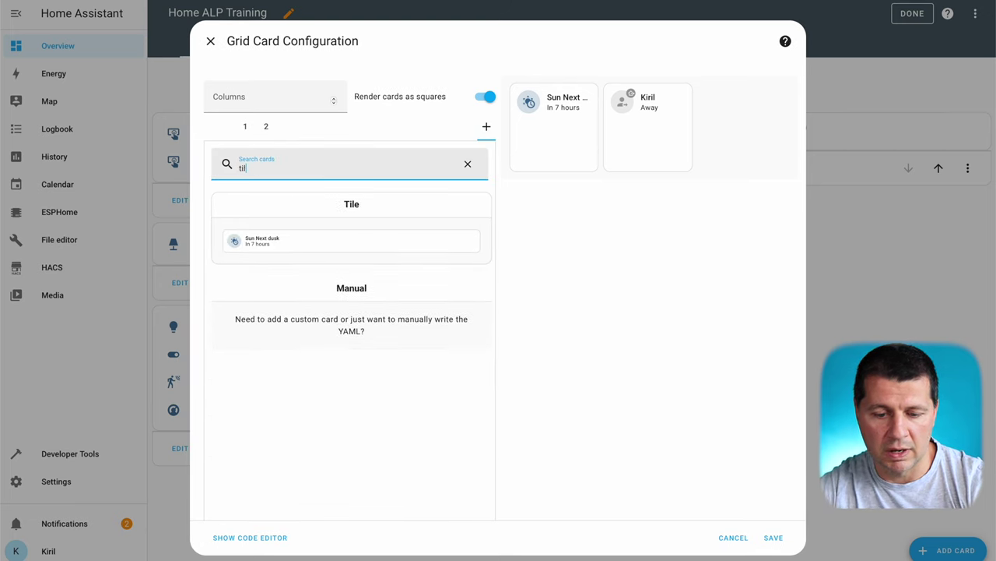
left_click(276, 240)
left_click(305, 200)
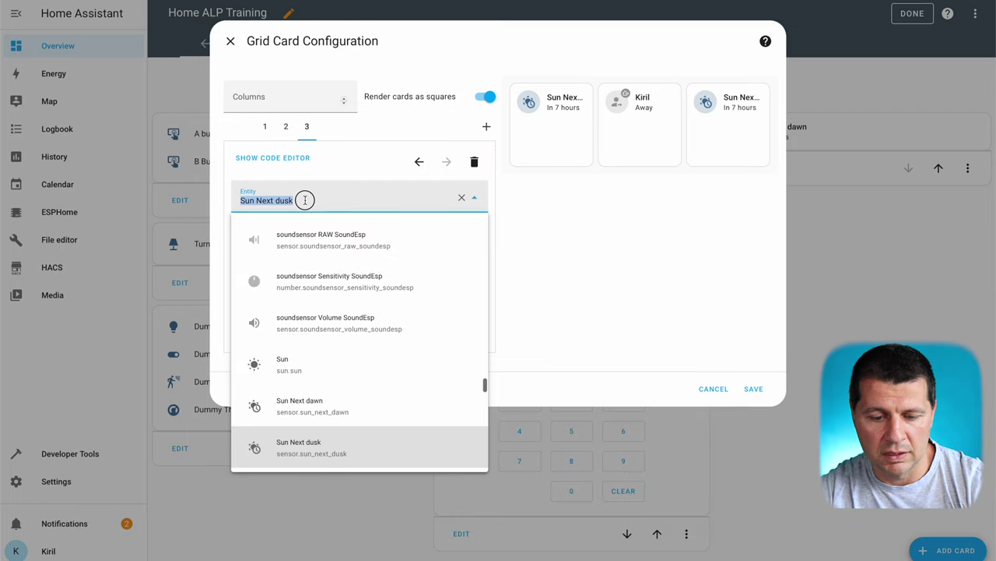
type("light")
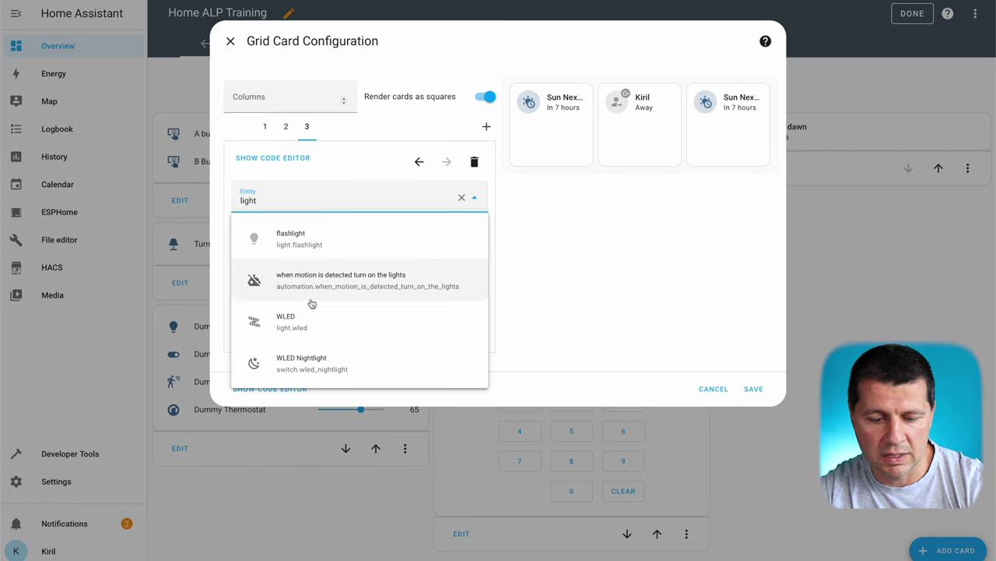
left_click(307, 325)
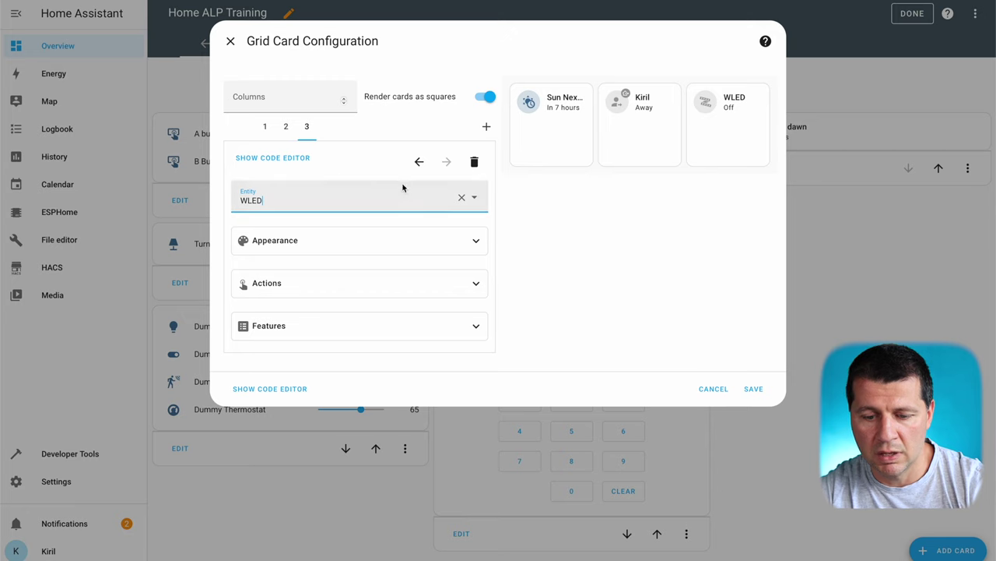
Step: Add a fourth Tile for Downstairs Humidity and save the grid card
left_click(487, 126)
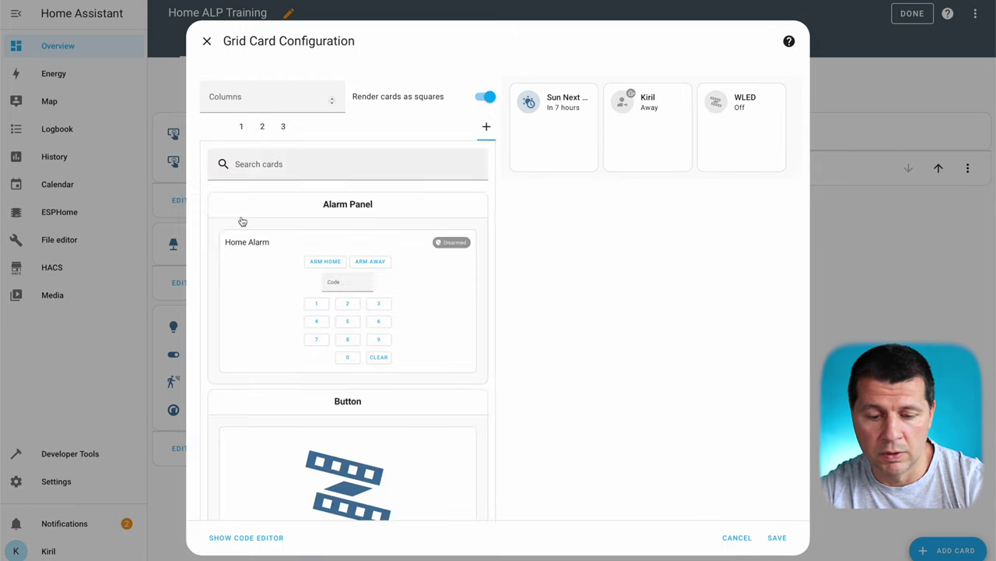
left_click(300, 164)
type("tile")
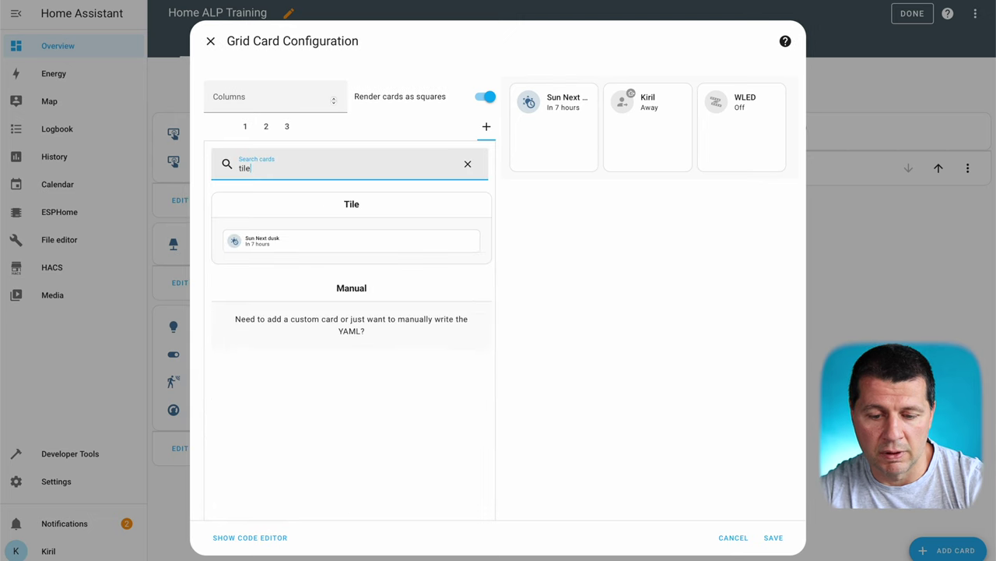
left_click(301, 239)
left_click(318, 196)
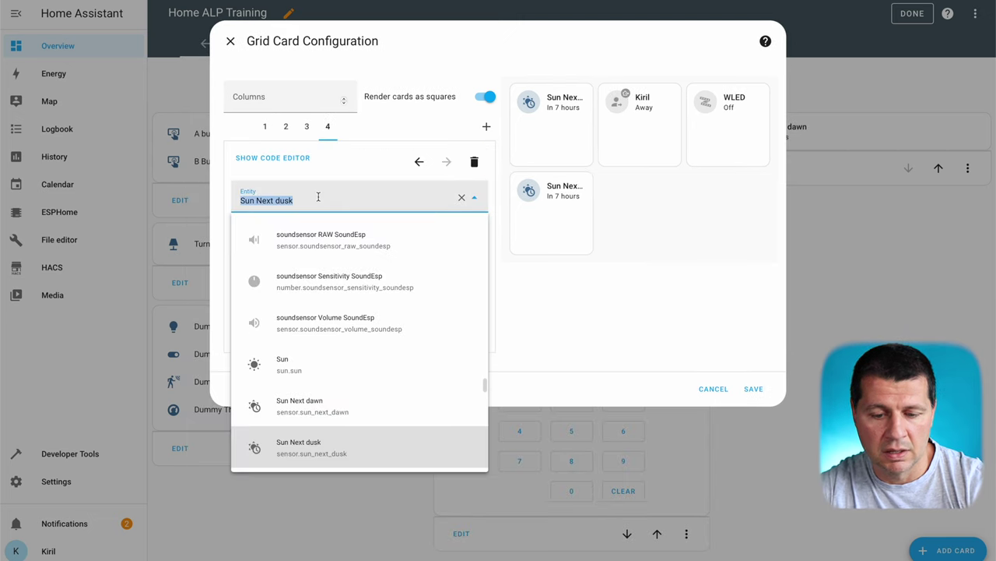
type("hum")
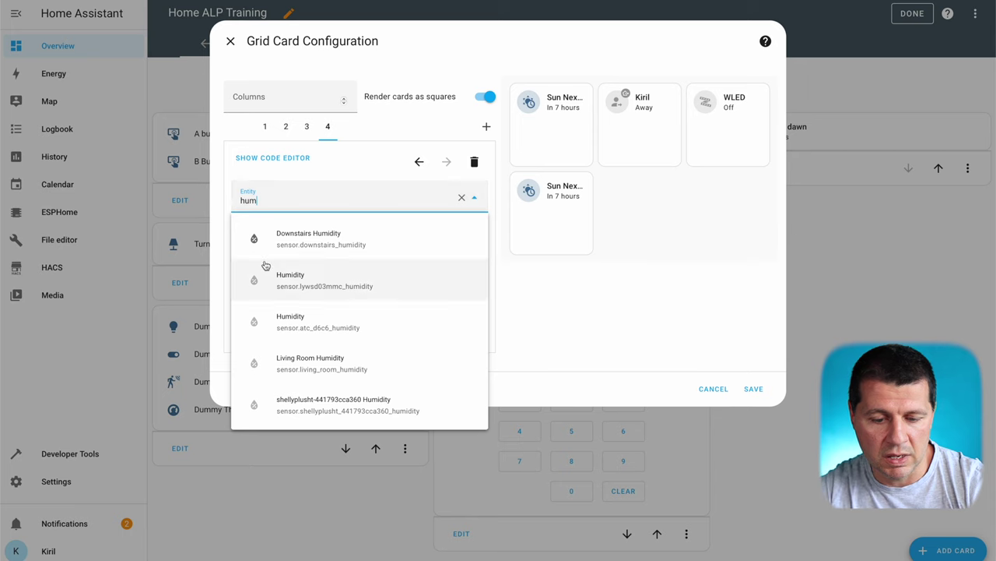
left_click(285, 243)
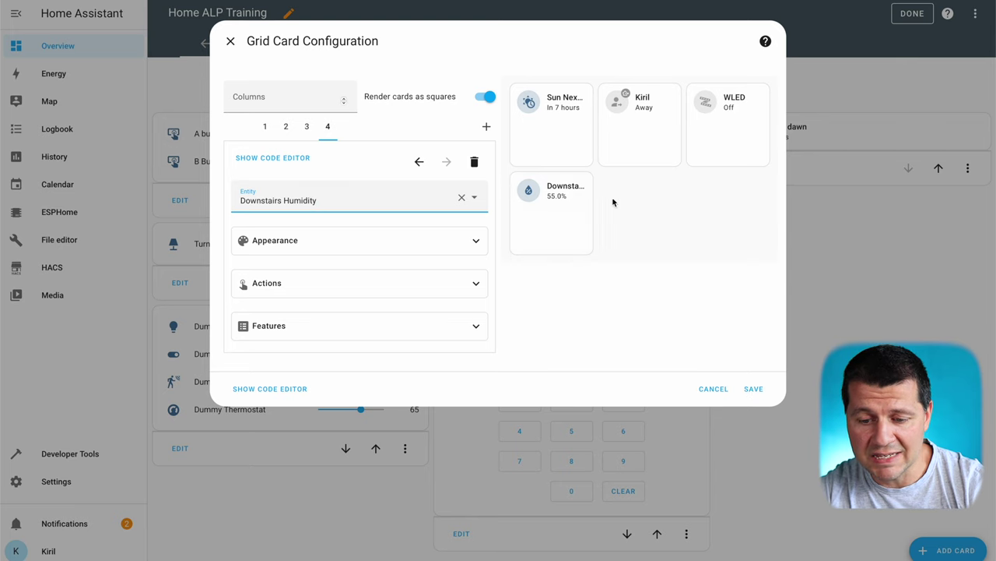
left_click(749, 388)
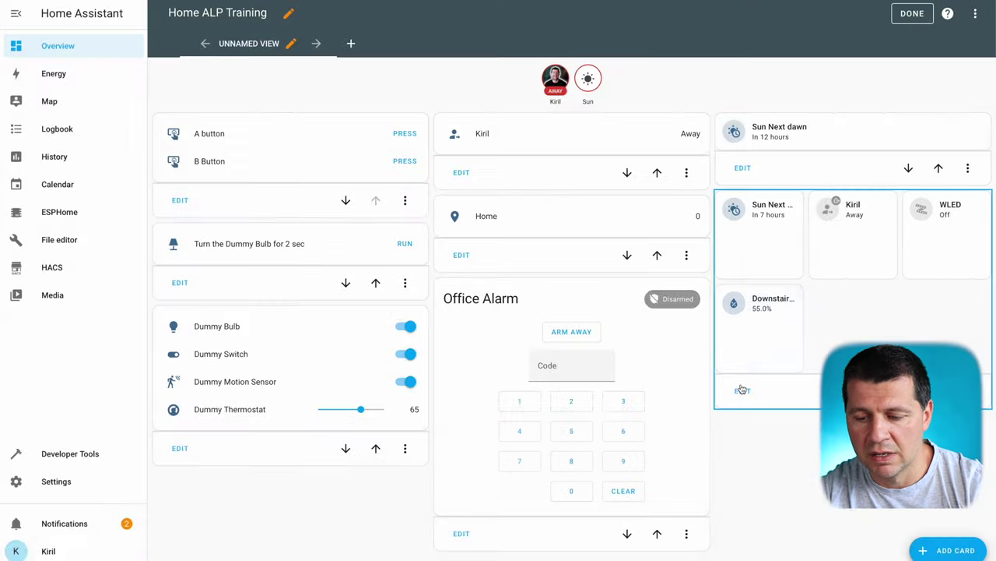
Step: Leave edit mode and check the Downstairs Humidity tile's details and history
left_click(913, 14)
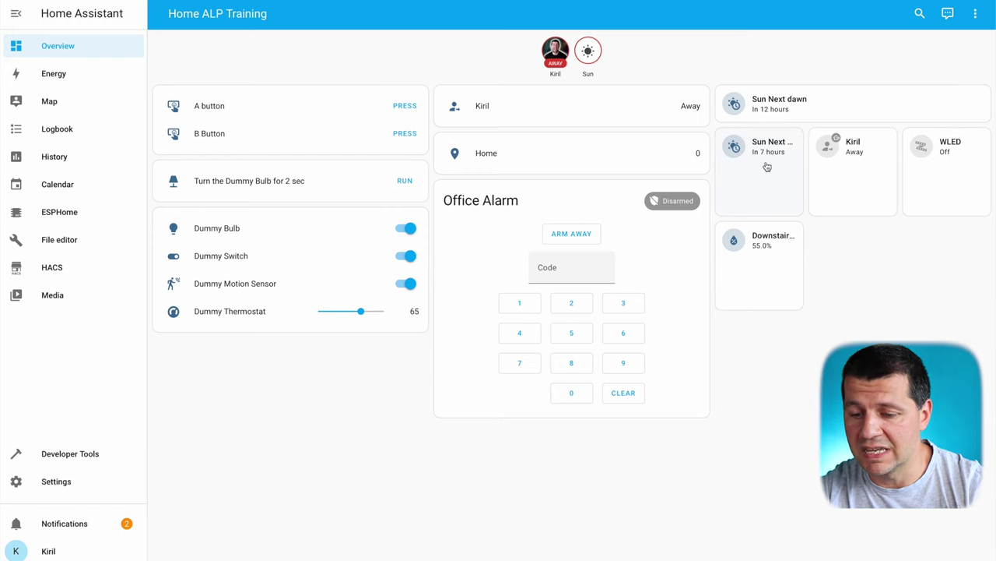
left_click(775, 257)
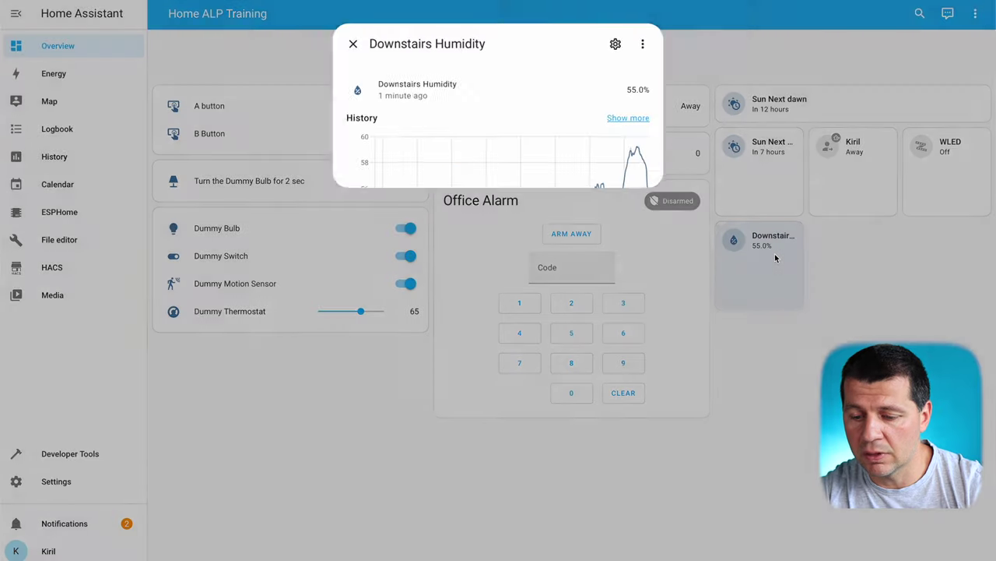
left_click(352, 43)
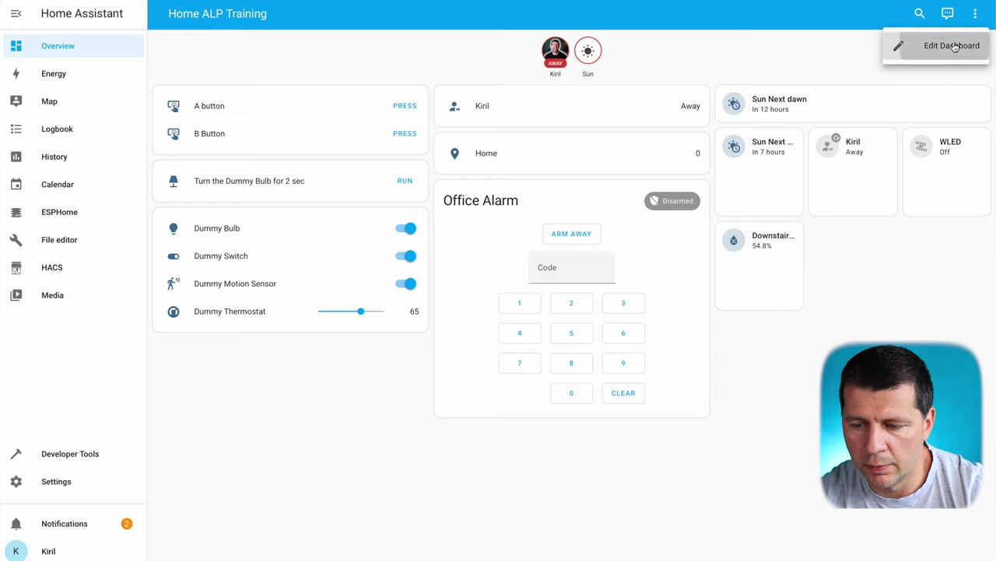
Step: Add a Gauge card for Battery Level with a needle and severity bands enabled
left_click(957, 43)
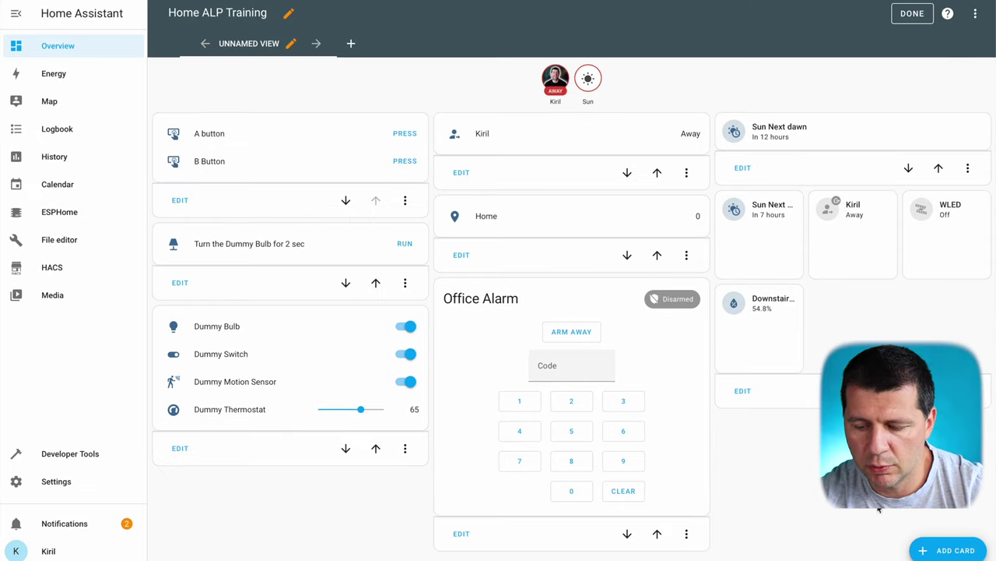
left_click(938, 549)
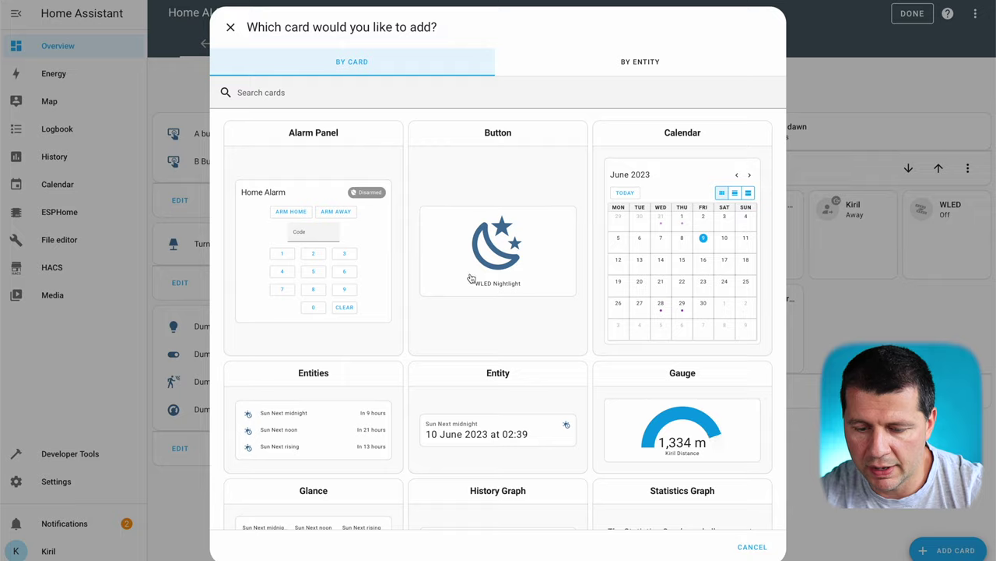
left_click(681, 420)
left_click(424, 93)
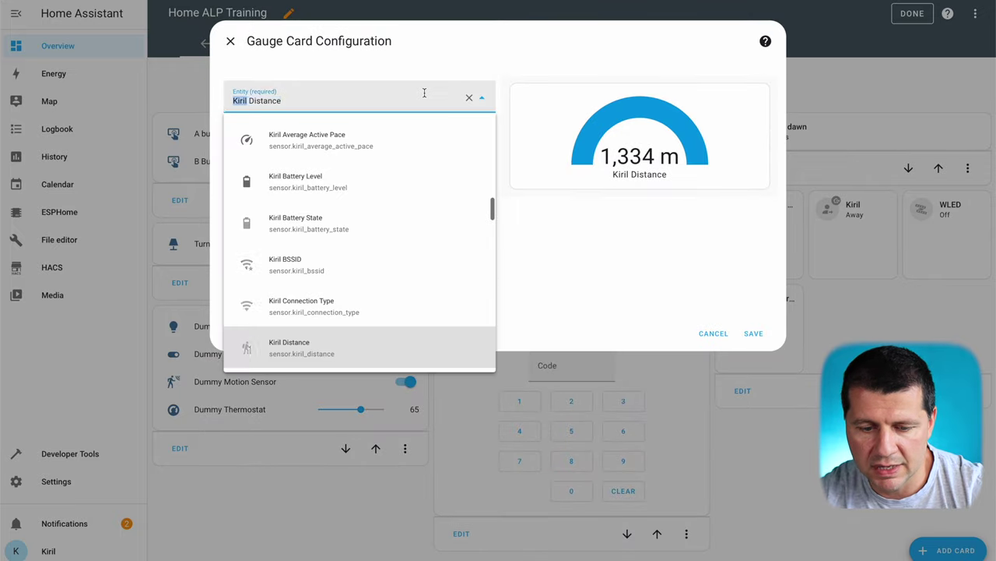
left_click(330, 179)
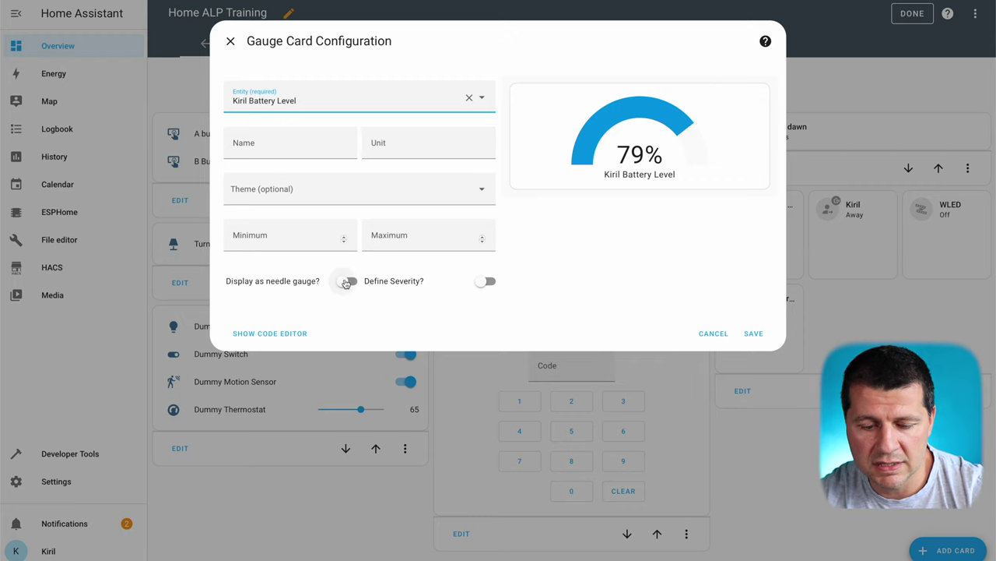
left_click(346, 281)
left_click(487, 282)
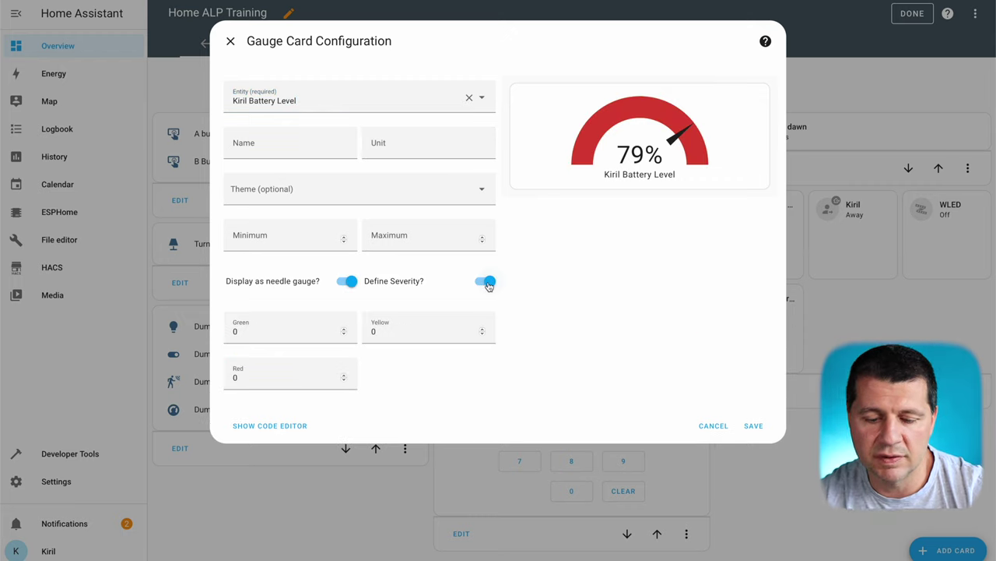
Step: Set the yellow severity threshold to 33 and red to 66
left_click(391, 334)
key("BackSpace")
type("33")
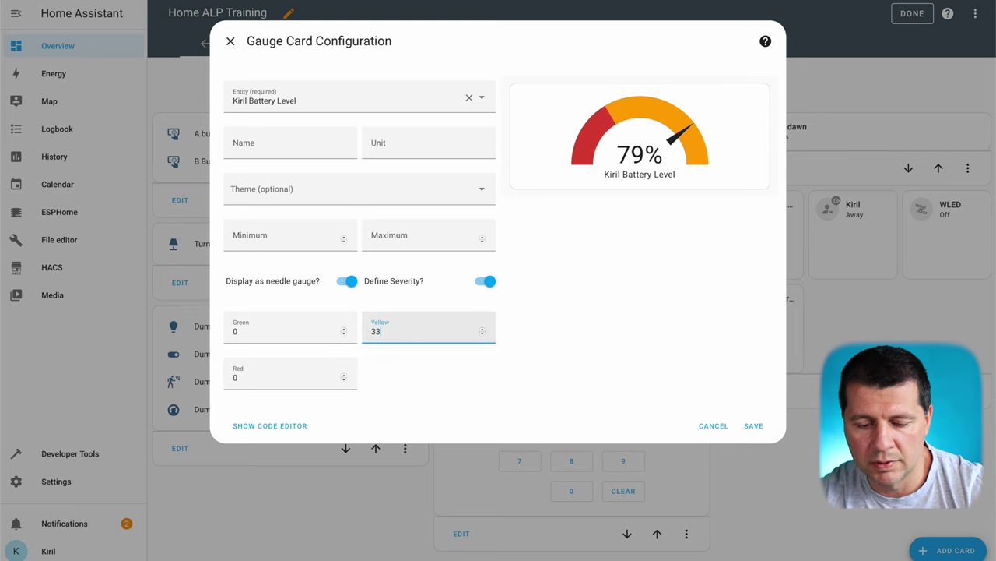
left_click(263, 376)
key("BackSpace")
type("66")
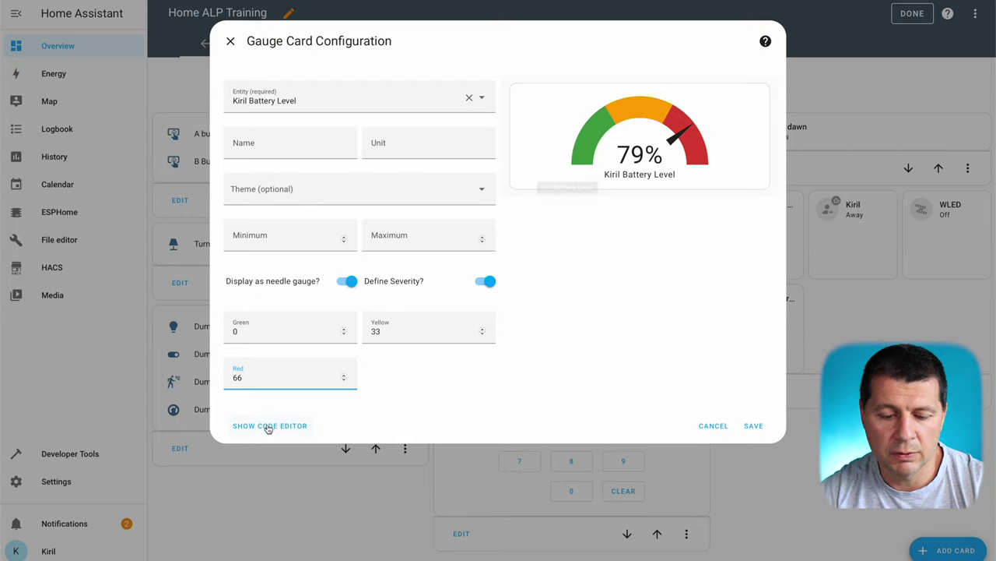
Step: In the gauge's YAML code, replace the severity block with a five-segment colour list
left_click(278, 426)
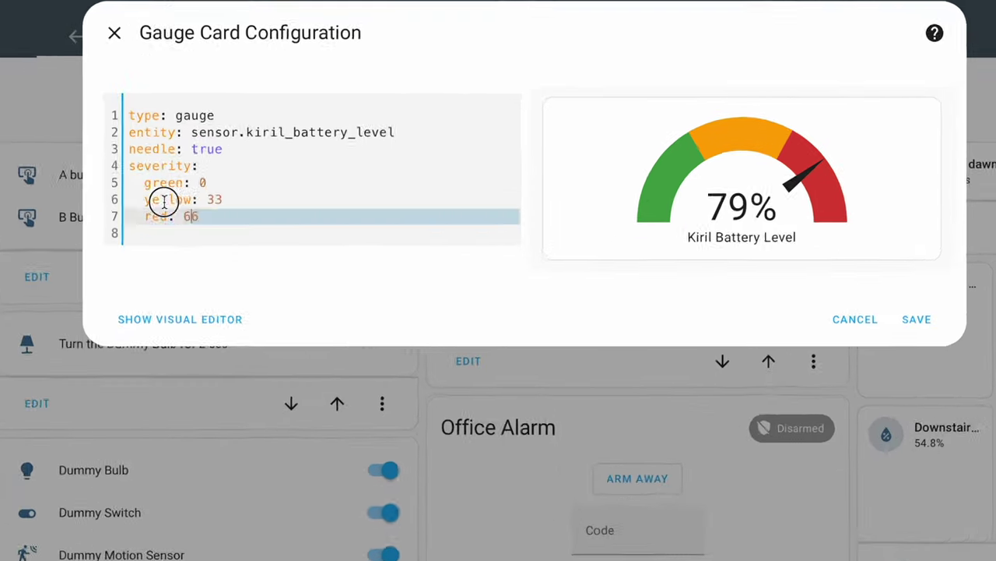
left_click_drag(164, 200, 106, 166)
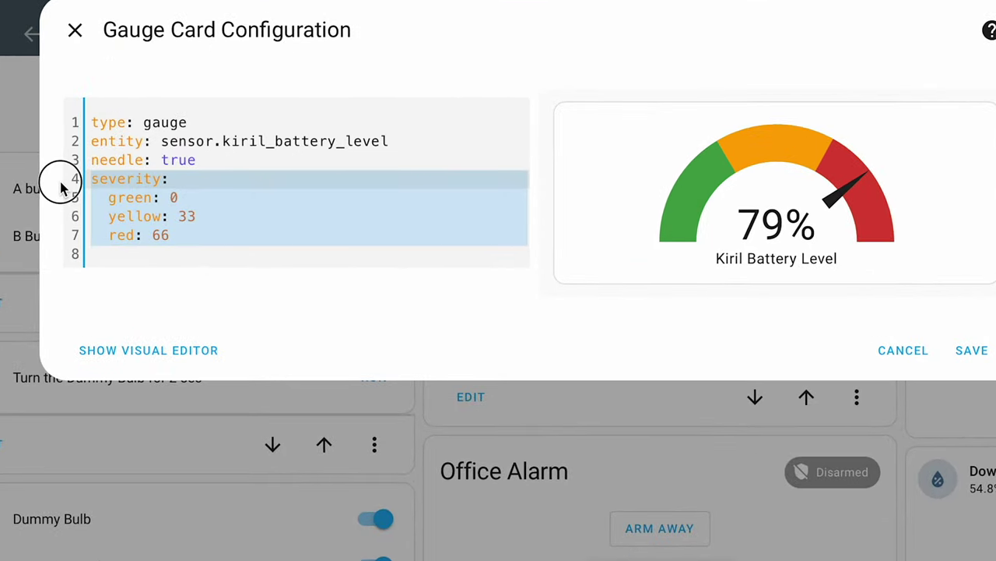
key("BackSpace")
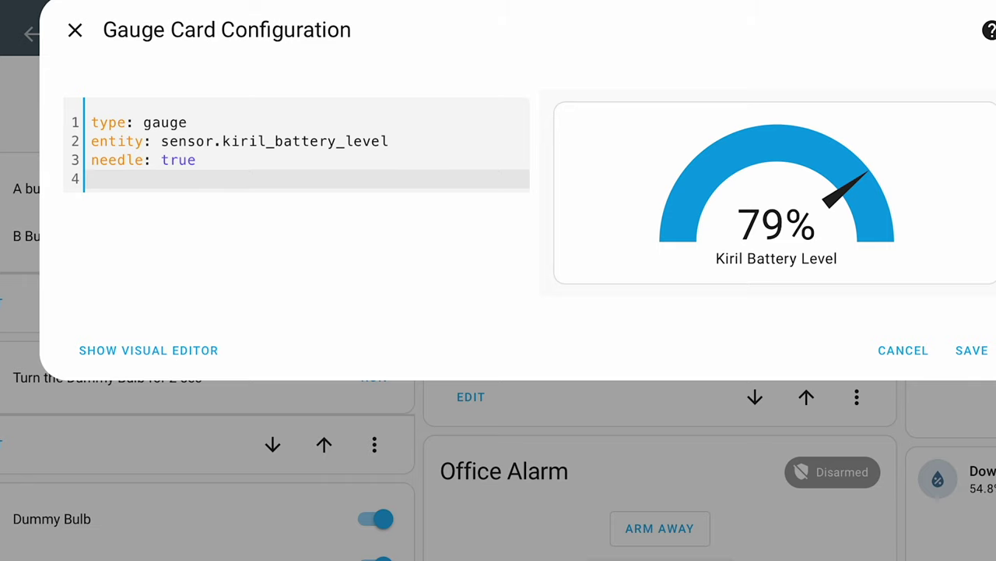
type("segments:   - from: 0     color: '#FF0000'     label: recharge   - from: 20     color: yellow   - from: 40     color: orange   - from: 60     color: '#0000FF'   - from: 80     color: '#0DD000'     label: full")
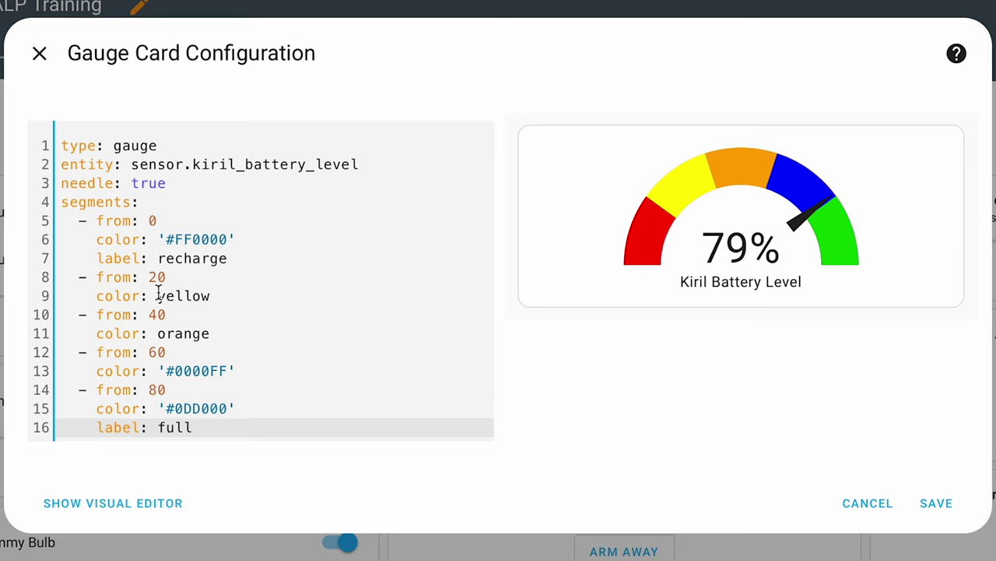
Step: Review the segment colours (FF0000, 0000FF), removing and then restoring the last three segments
left_click(190, 298)
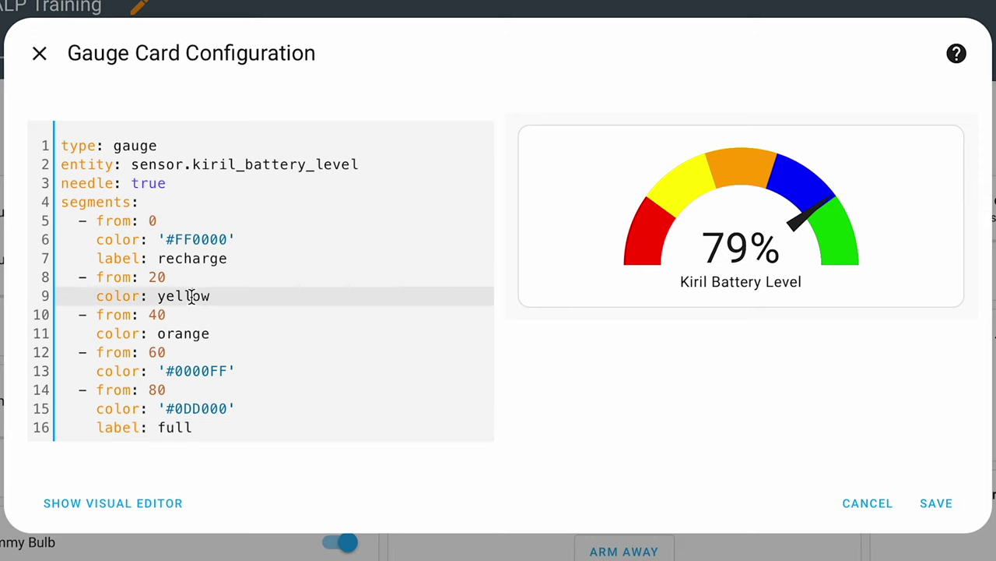
double_click(194, 241)
left_click(176, 302)
double_click(191, 371)
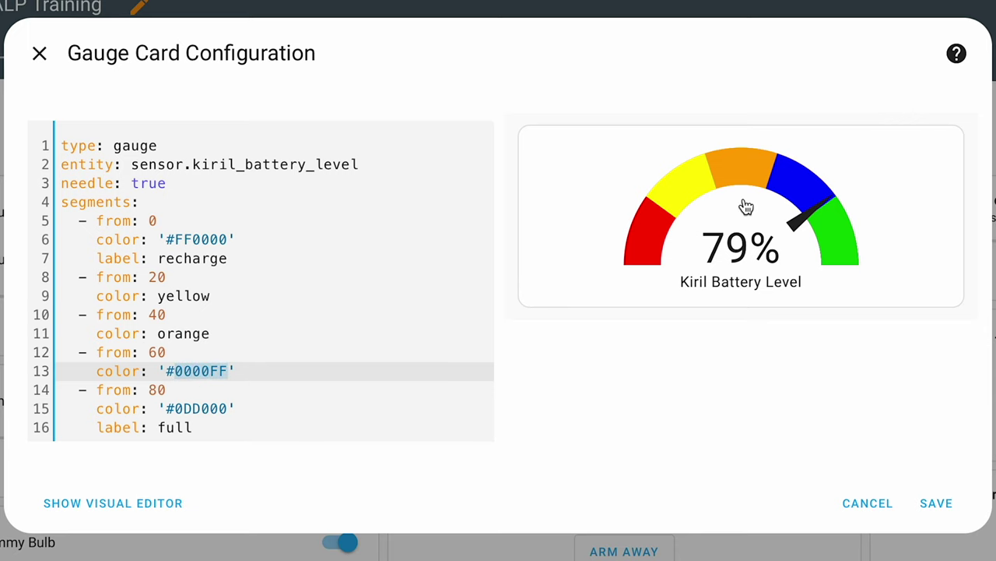
left_click(178, 408)
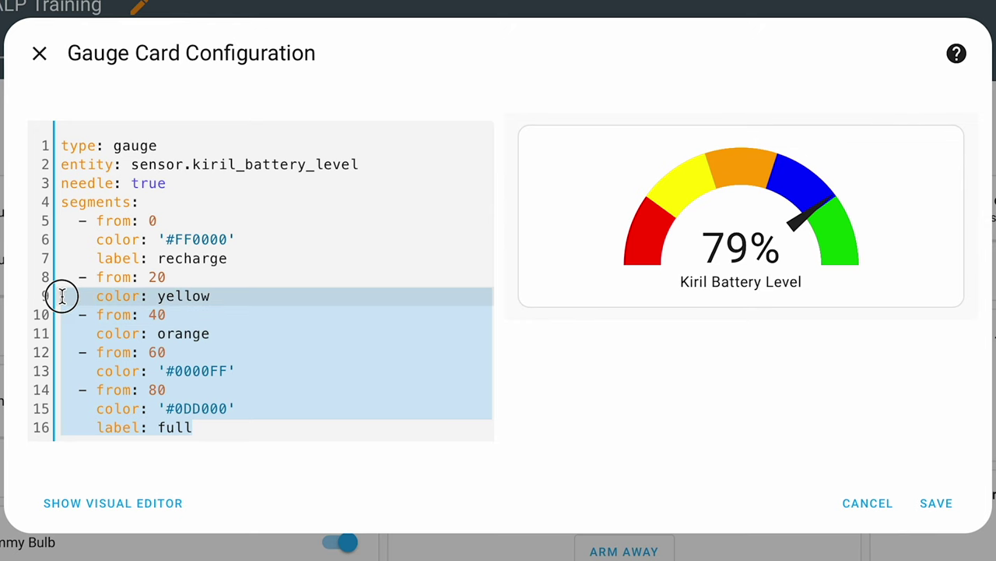
left_click_drag(63, 296, 49, 319)
key("BackSpace")
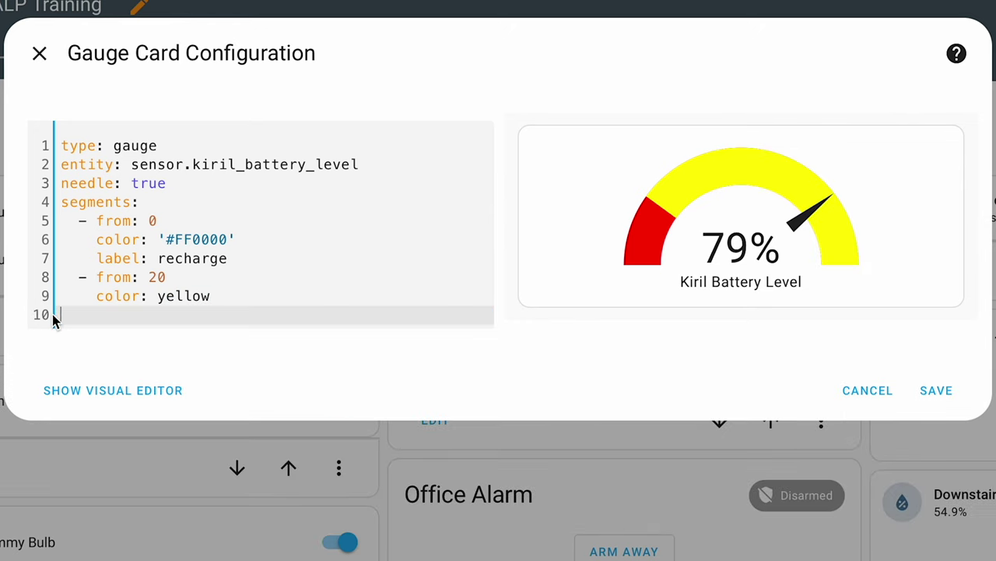
key("ctrl+z")
Step: Add a label: blue line to the blue segment and save the gauge
left_click_drag(246, 257, 27, 261)
key("ctrl+c")
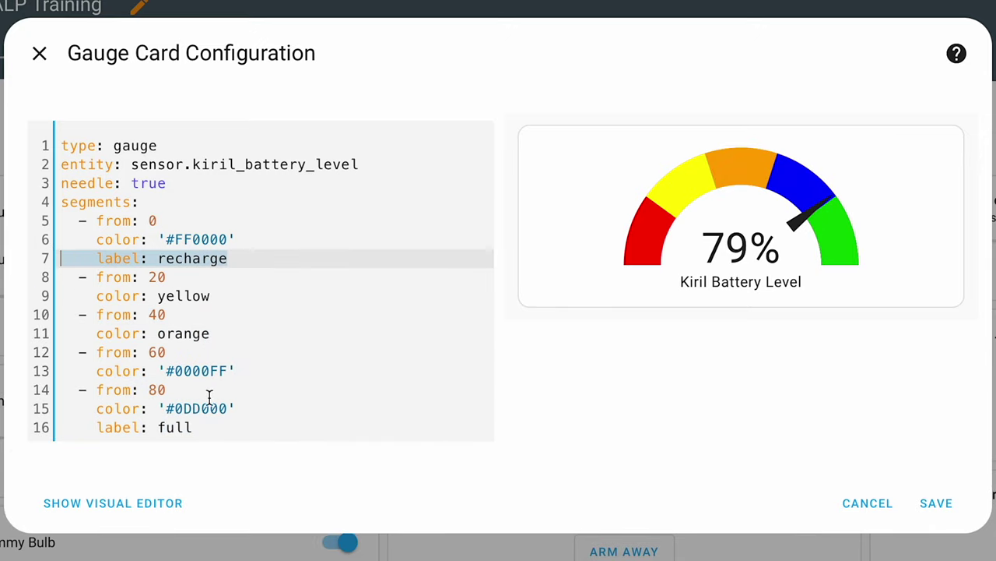
left_click(242, 371)
key("Return")
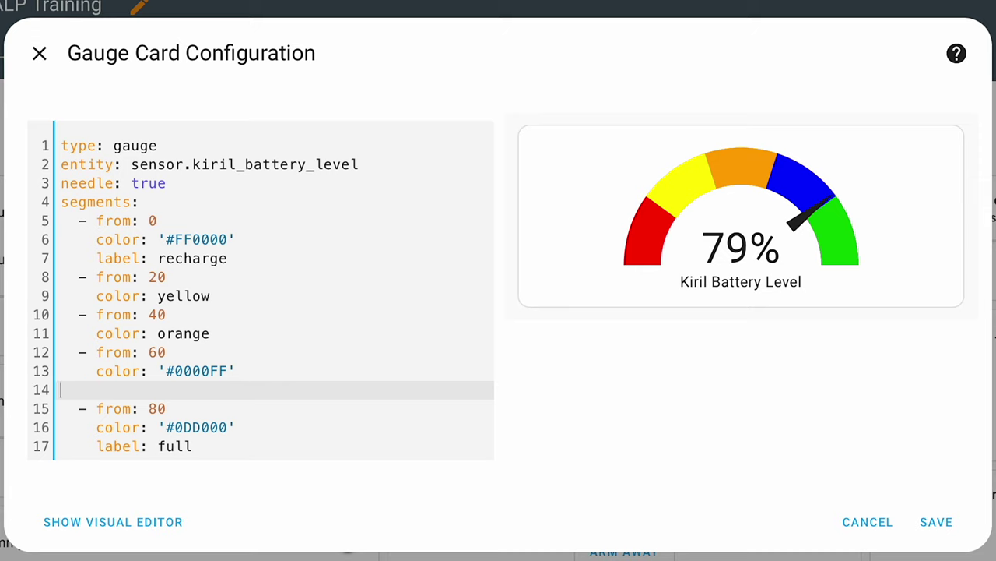
key("ctrl+v")
double_click(222, 390)
type("blue")
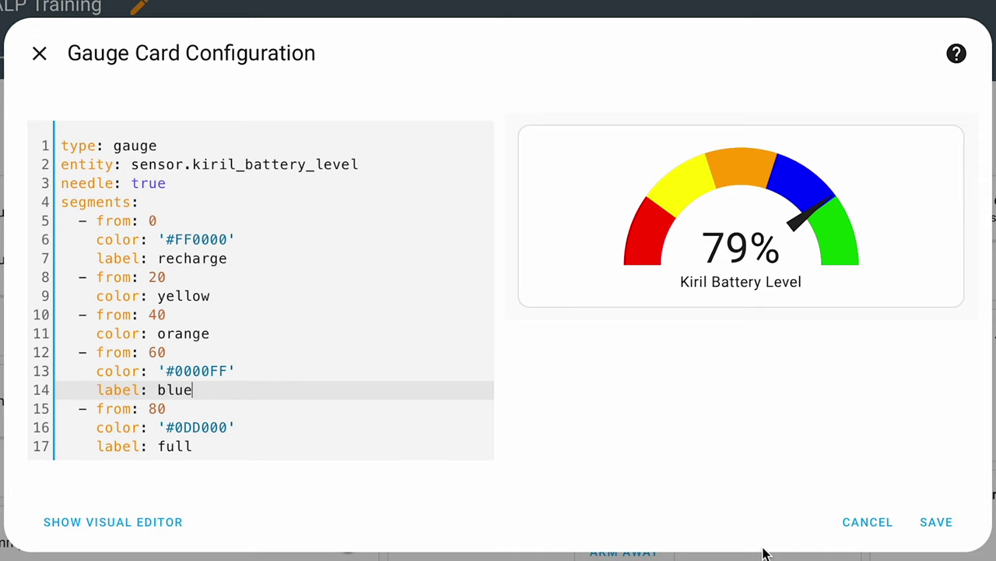
left_click(934, 522)
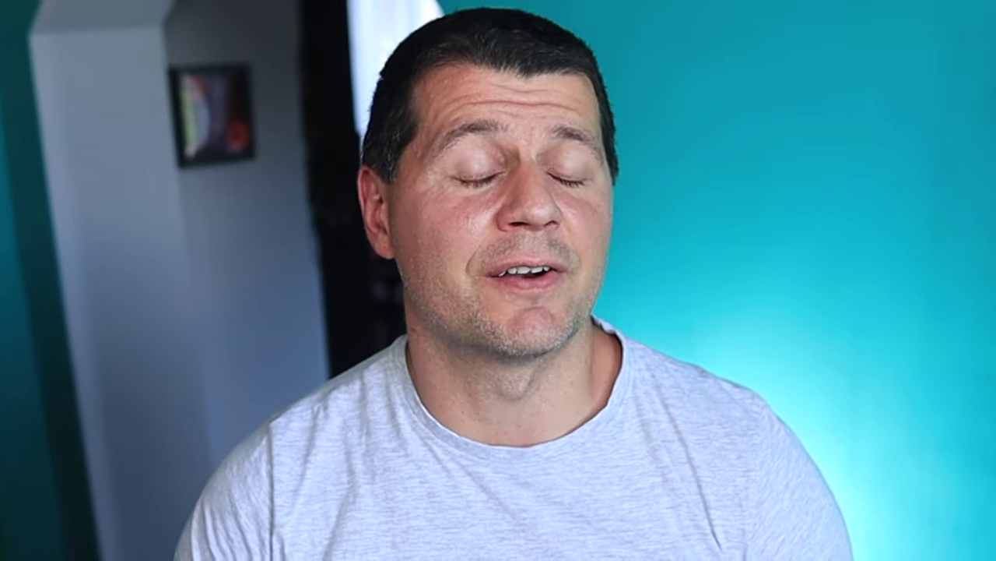
Step: Add a new view titled livingroom, set as a subview
left_click(976, 15)
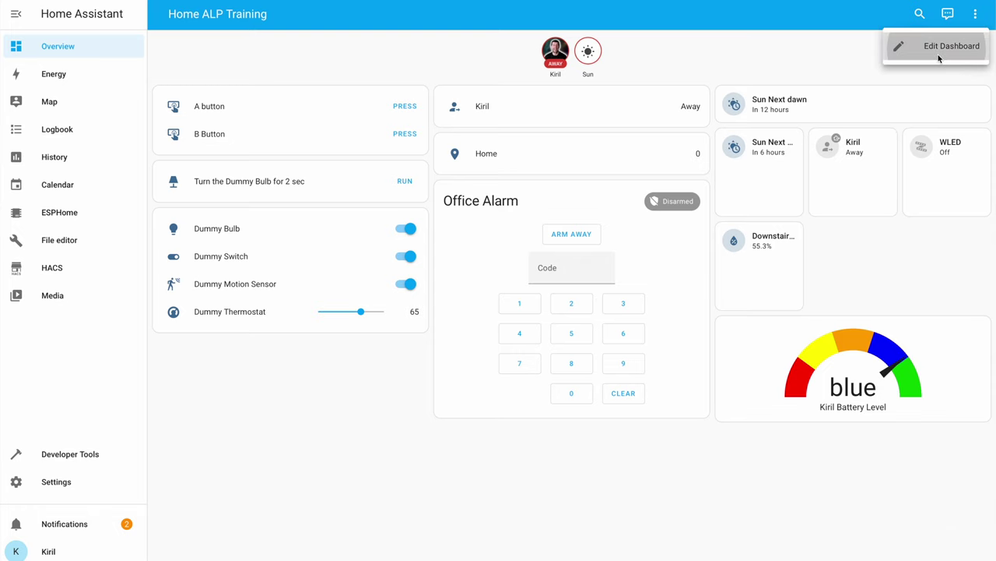
left_click(939, 51)
left_click(350, 45)
left_click(371, 124)
type("livingroom")
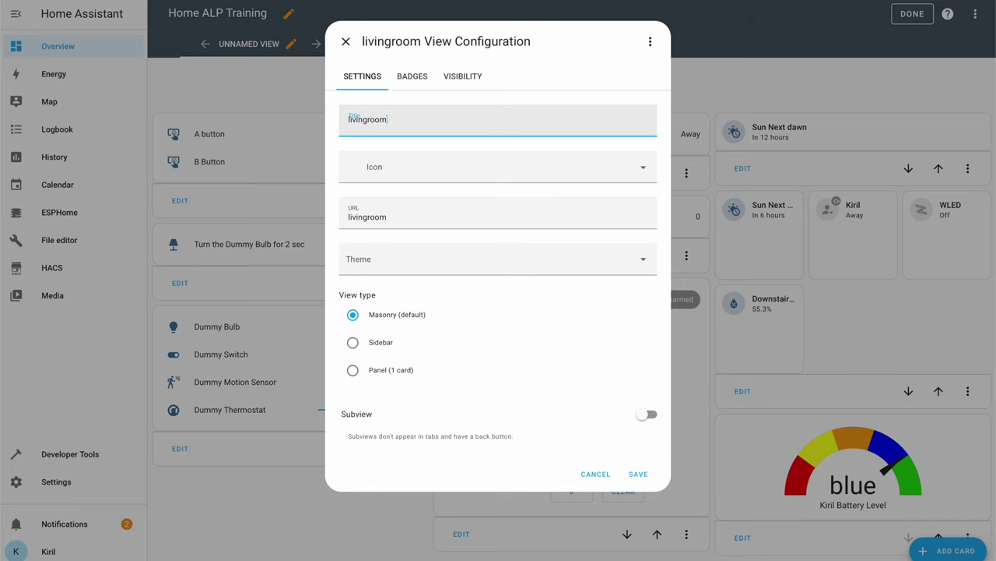
left_click(646, 417)
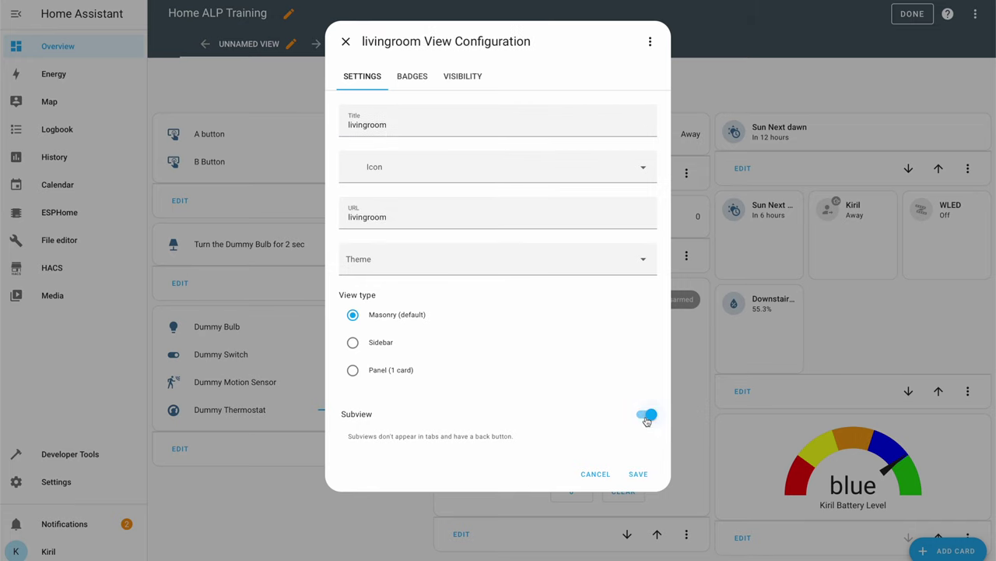
left_click(638, 475)
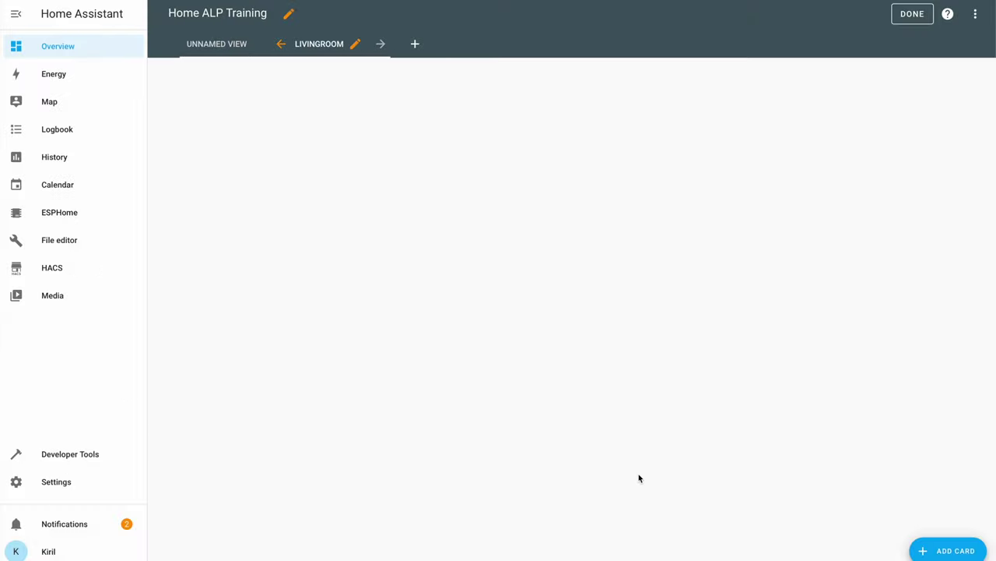
Step: Add distance and floors-ascended gauges to livingroom, finish editing, and return to the main dashboard
left_click(942, 547)
left_click(668, 419)
left_click(751, 334)
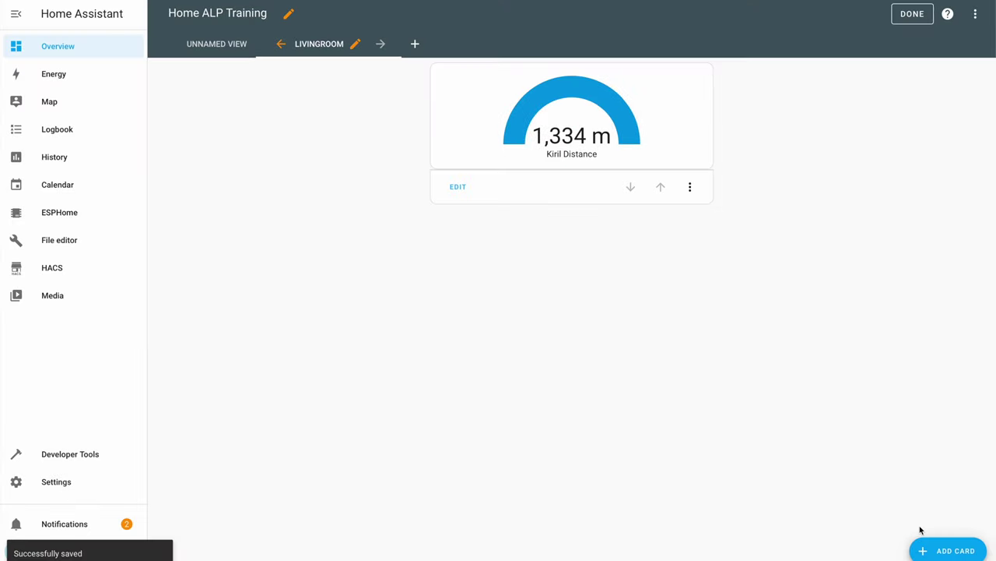
left_click(934, 549)
left_click(714, 438)
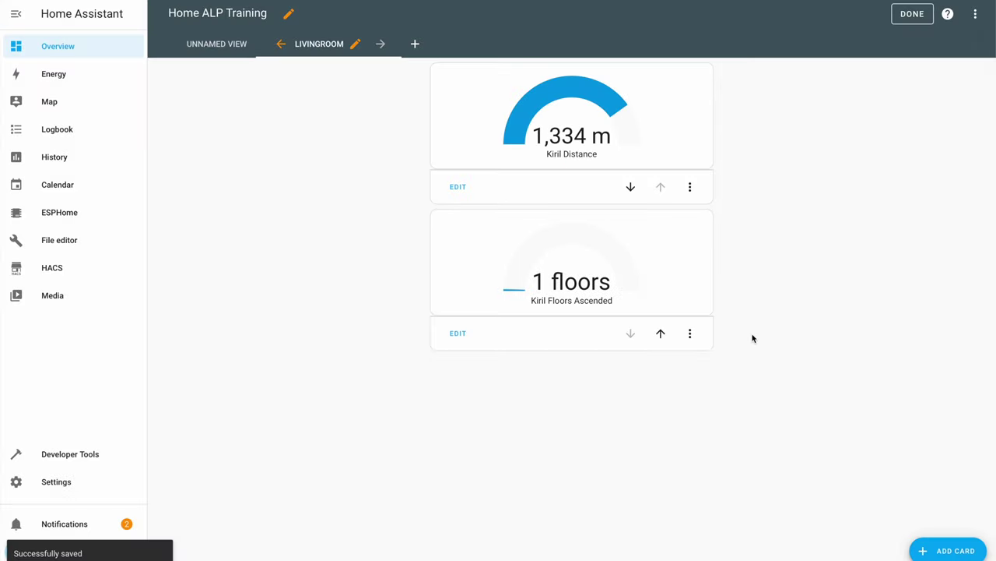
left_click(917, 24)
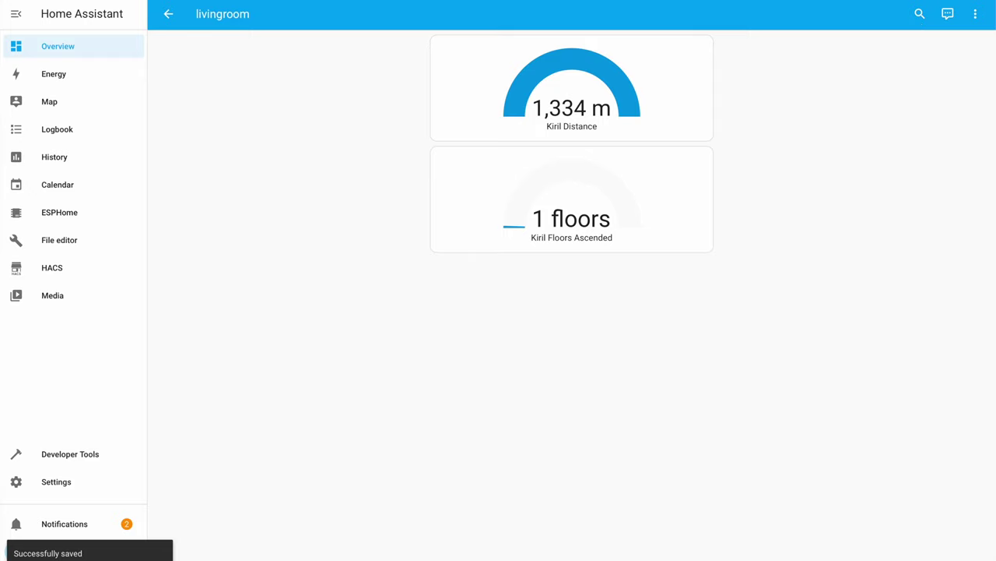
left_click(168, 13)
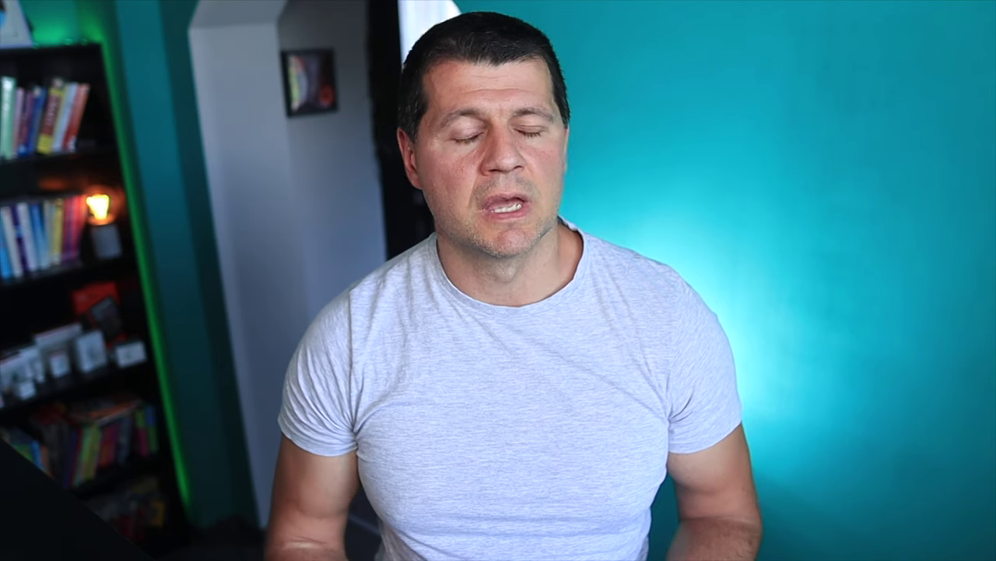
Step: Switch the main dashboard into edit mode and bring up the card type picker
left_click(976, 16)
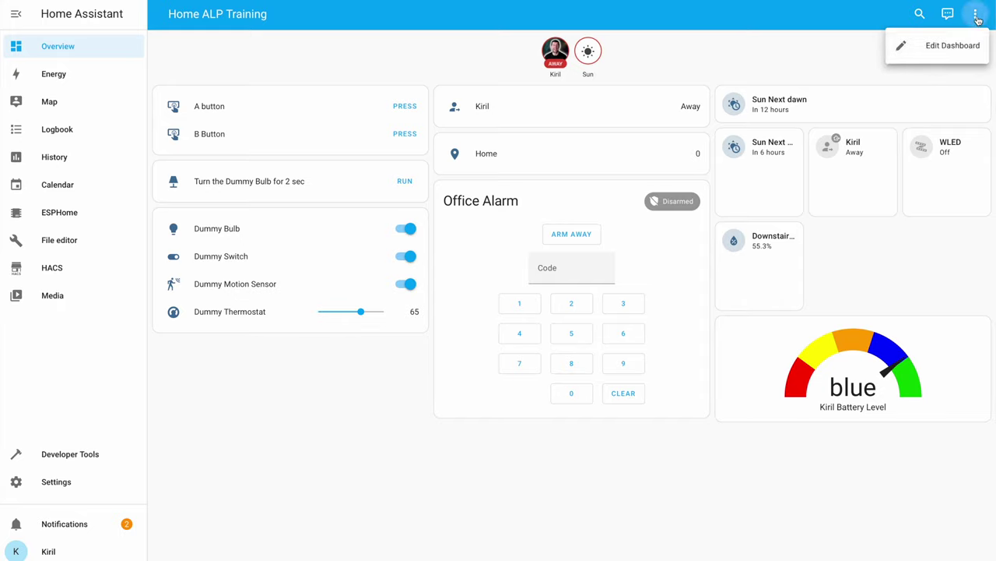
left_click(953, 45)
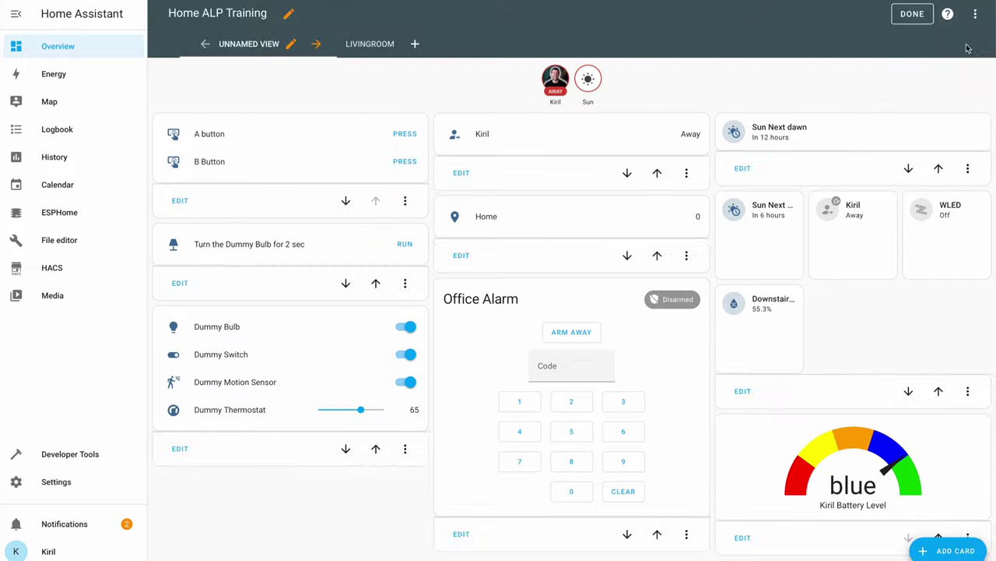
left_click(946, 550)
Step: Choose the Button card and give it the mdi:sofa icon and the name Livingroom
type("button")
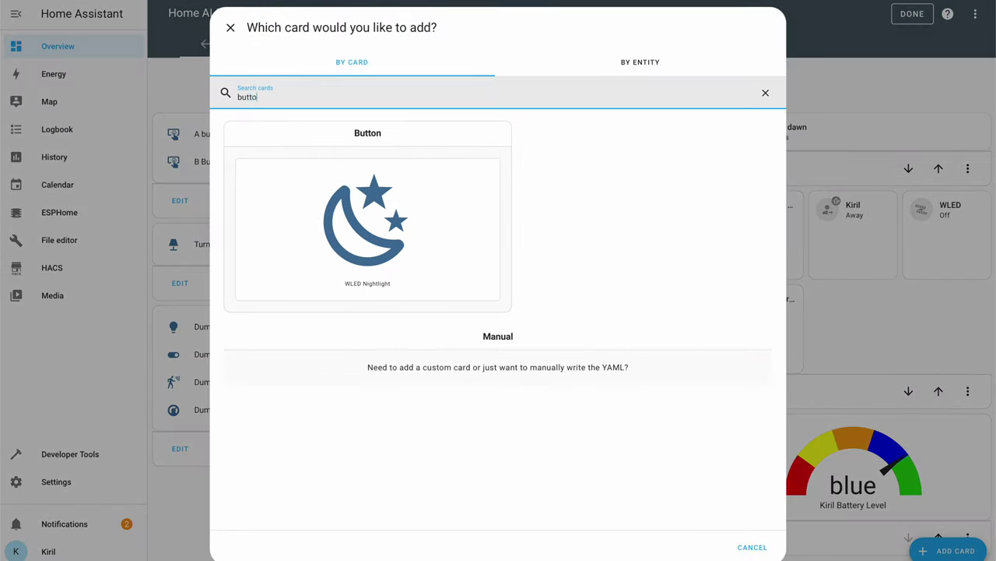
left_click(366, 226)
left_click(425, 148)
type("sofa")
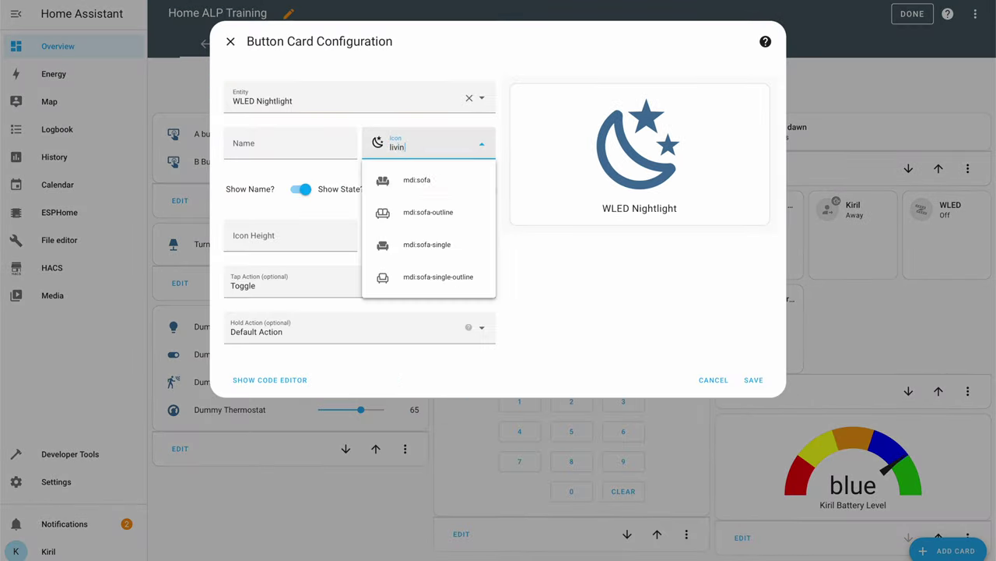
left_click(421, 179)
left_click(327, 154)
type("Livingroom")
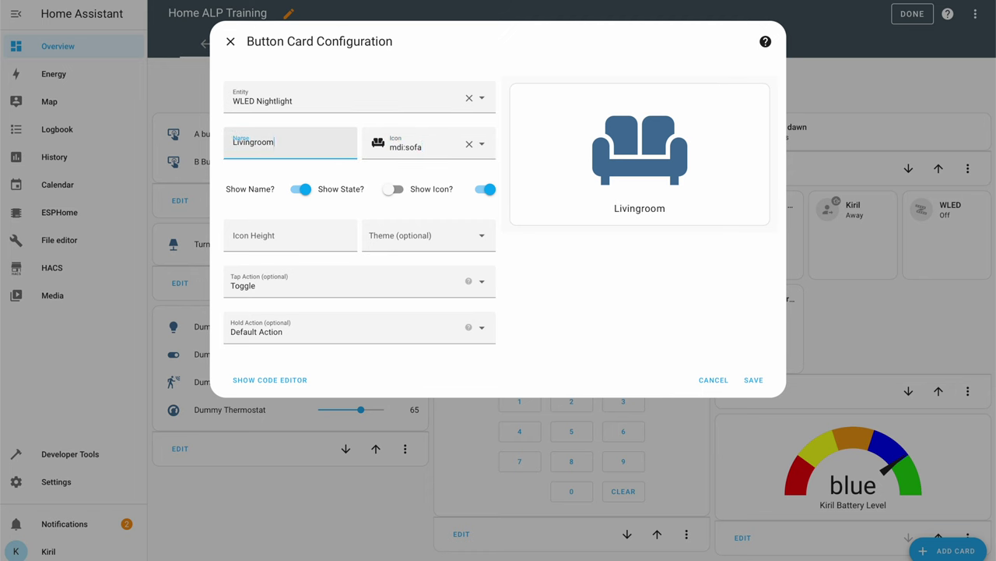
Step: Clear the button's entity, set its tap action to navigate to /lovelace/livingroom, and save it
left_click(469, 97)
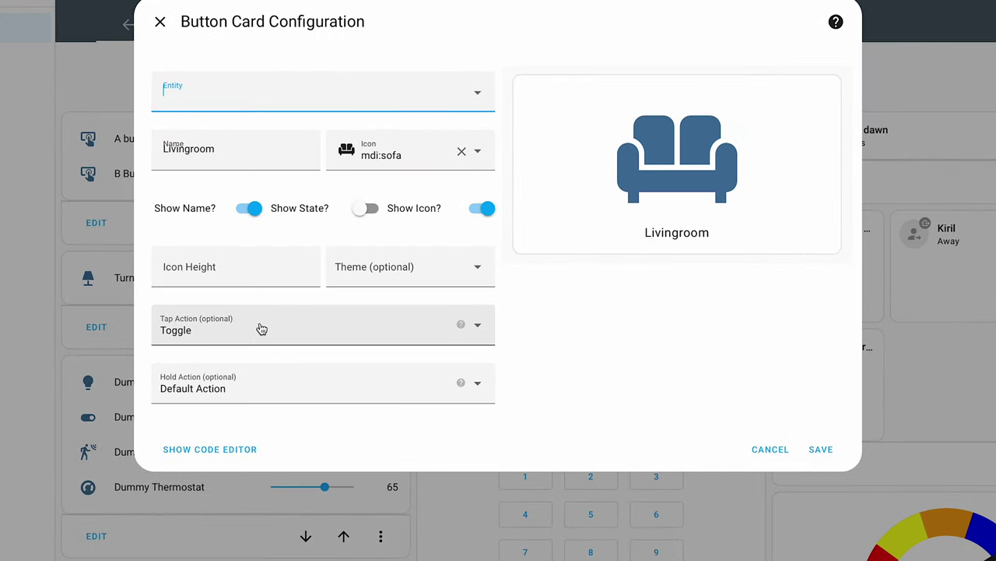
left_click(266, 328)
left_click(208, 473)
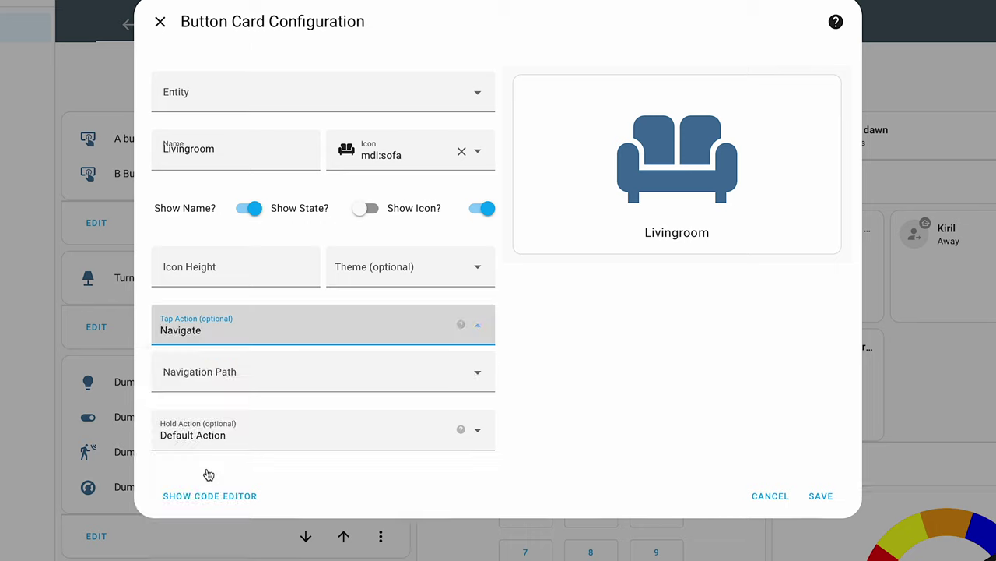
left_click(277, 369)
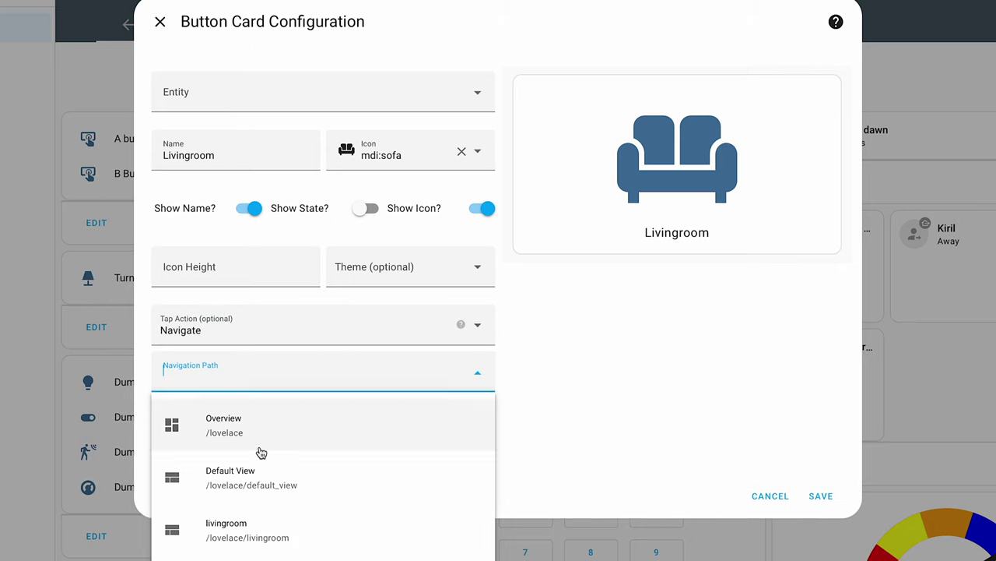
left_click(251, 527)
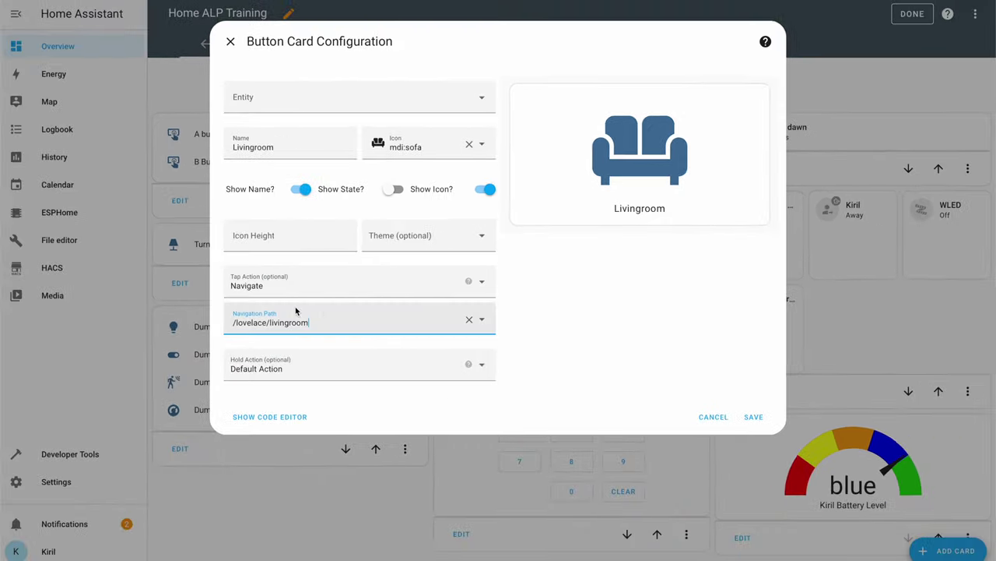
left_click(753, 418)
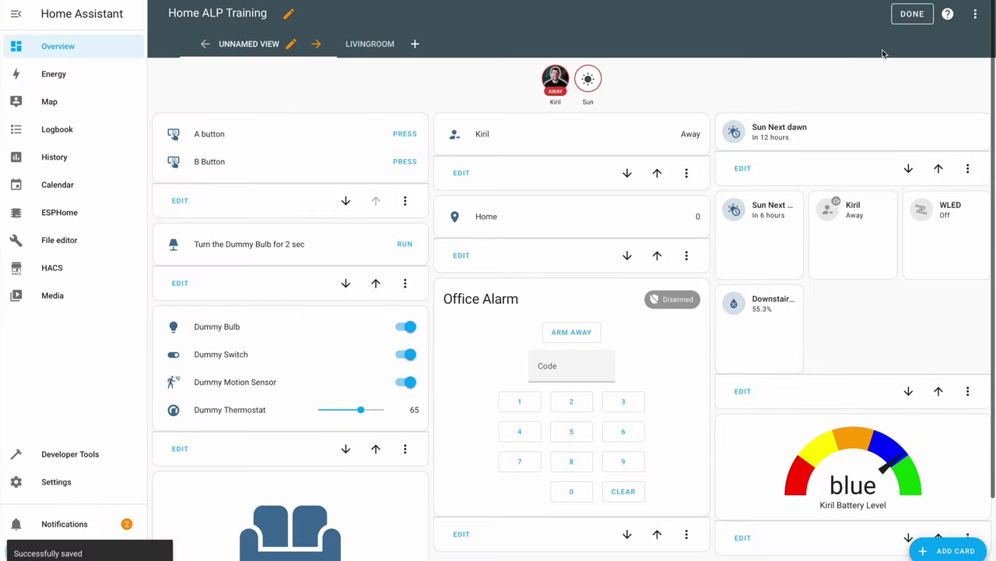
Step: Finish editing and check that the Livingroom card opens the livingroom view
left_click(911, 14)
left_click(303, 441)
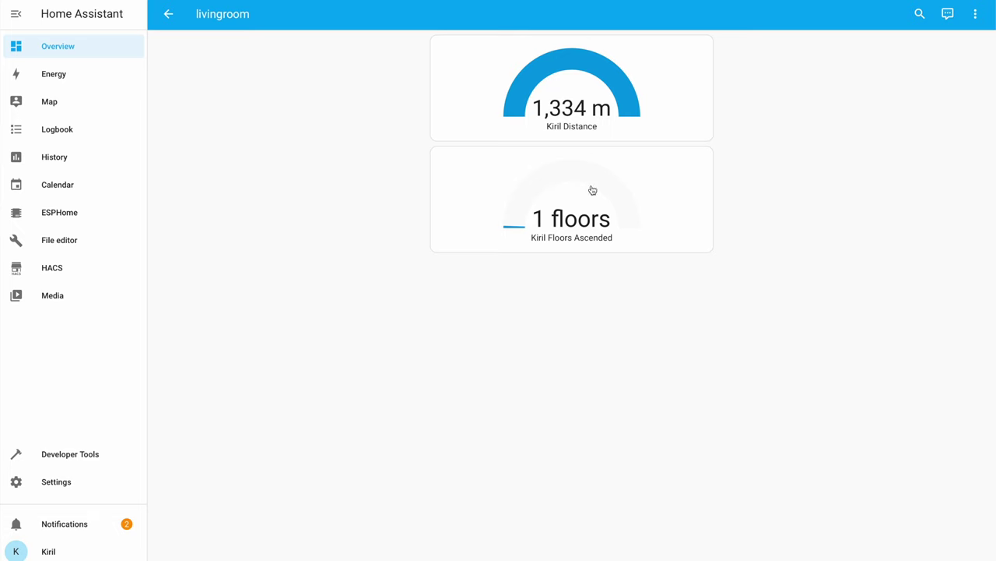
left_click(169, 15)
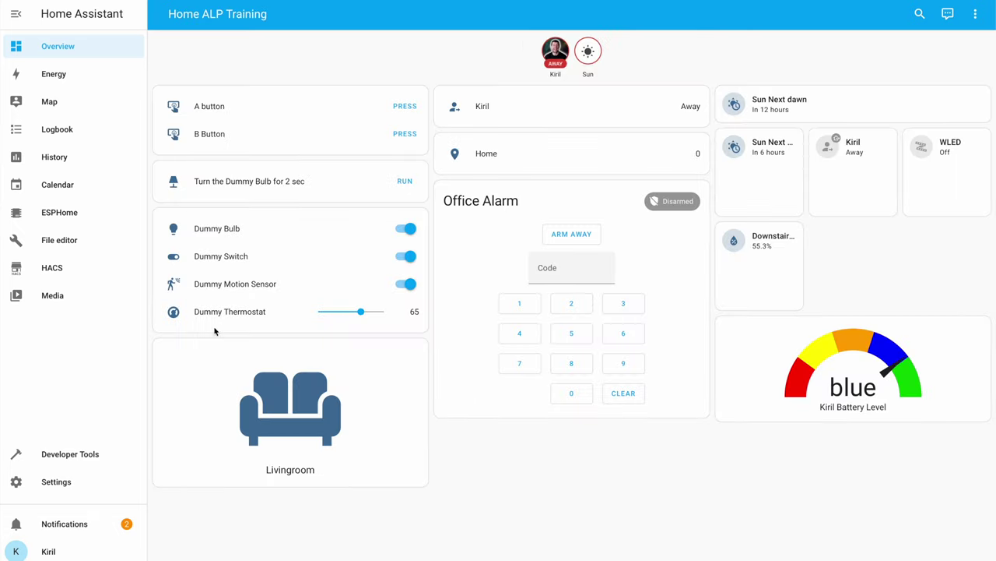
left_click(287, 398)
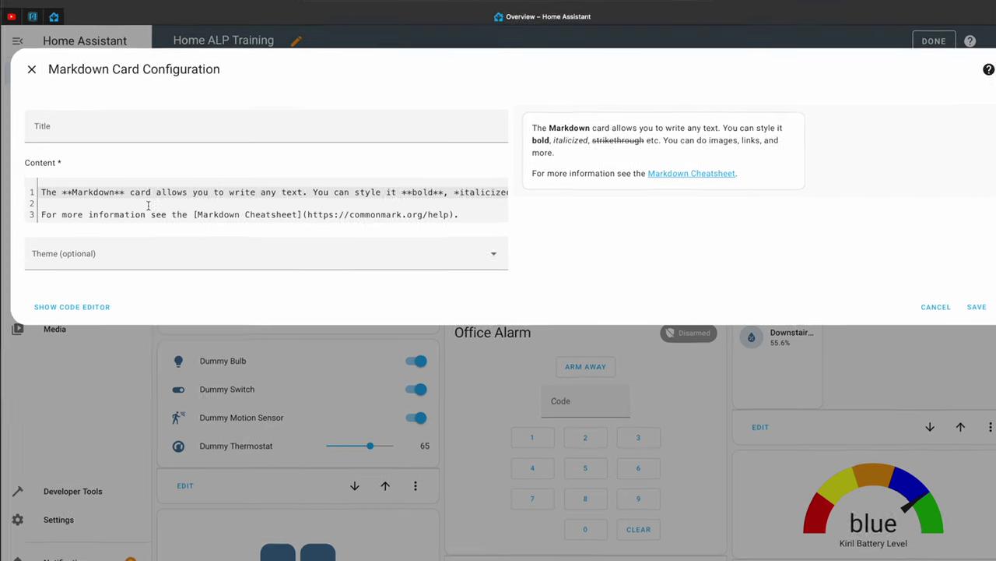
Step: Title the Markdown card 'MD Card' and place the cursor at the end of the content
left_click(217, 137)
type("MD Card")
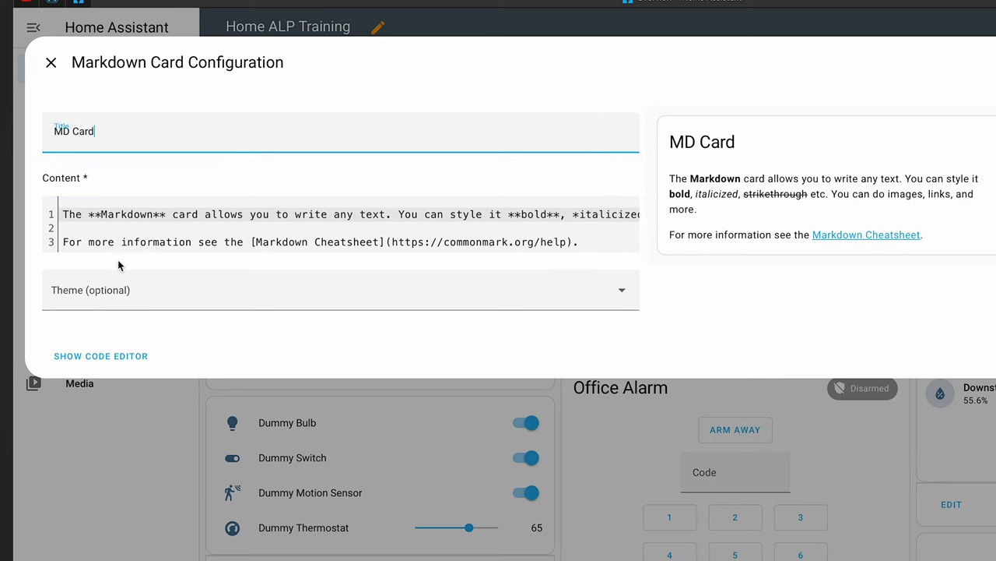
left_click(584, 243)
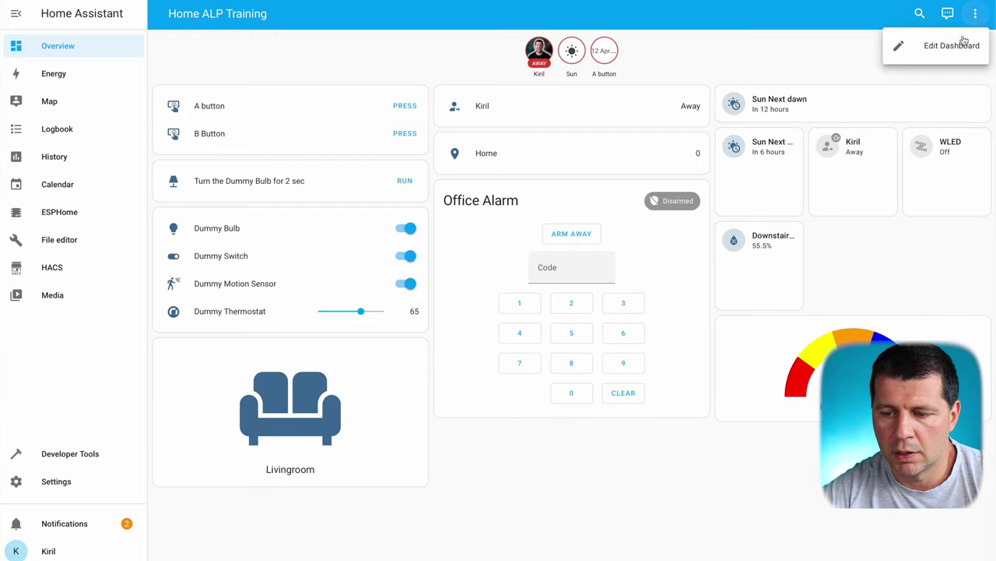
Step: Add a Markdown card to the dashboard and title it 'MD Card'
left_click(964, 40)
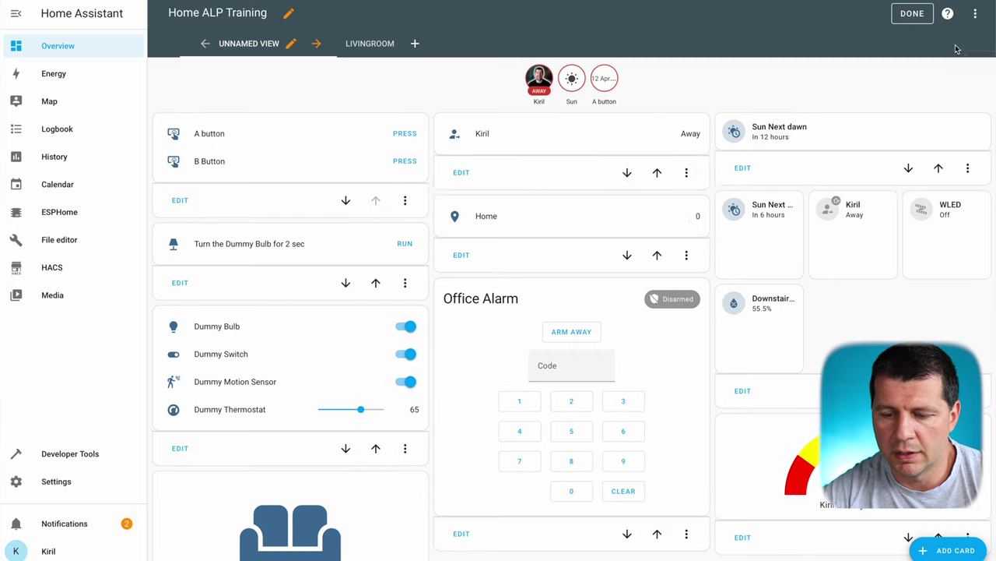
left_click(957, 550)
left_click(429, 89)
type("mark")
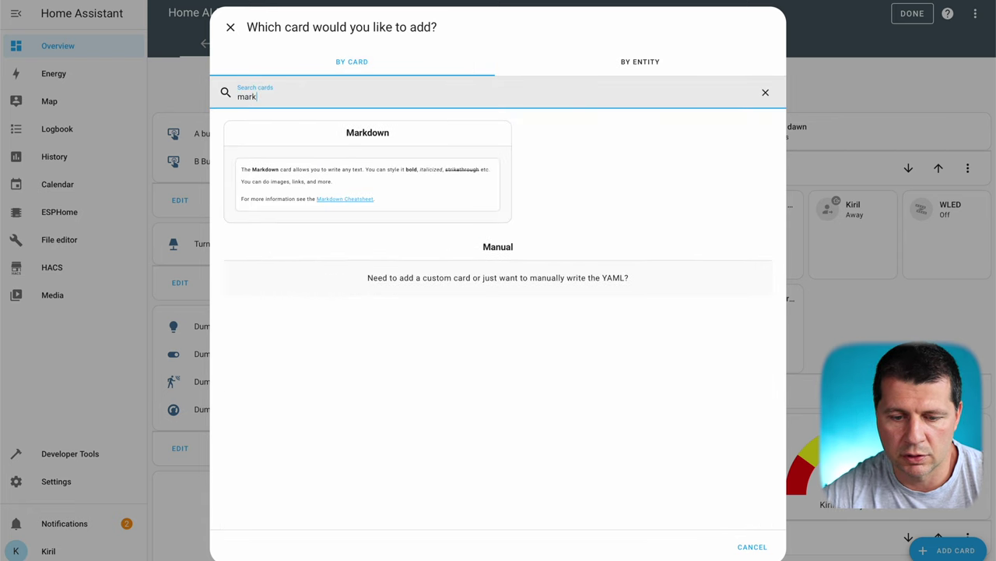
left_click(359, 169)
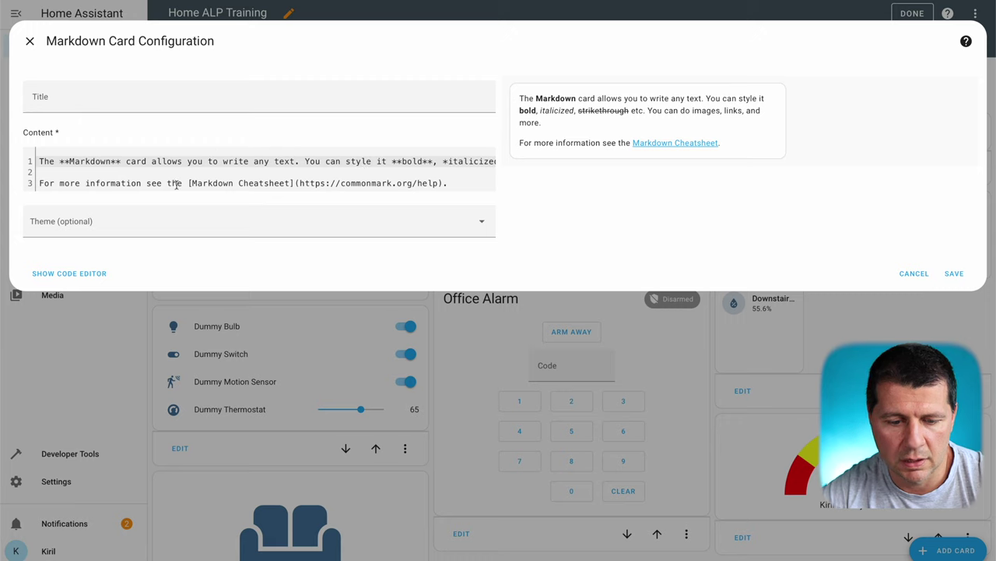
left_click(160, 98)
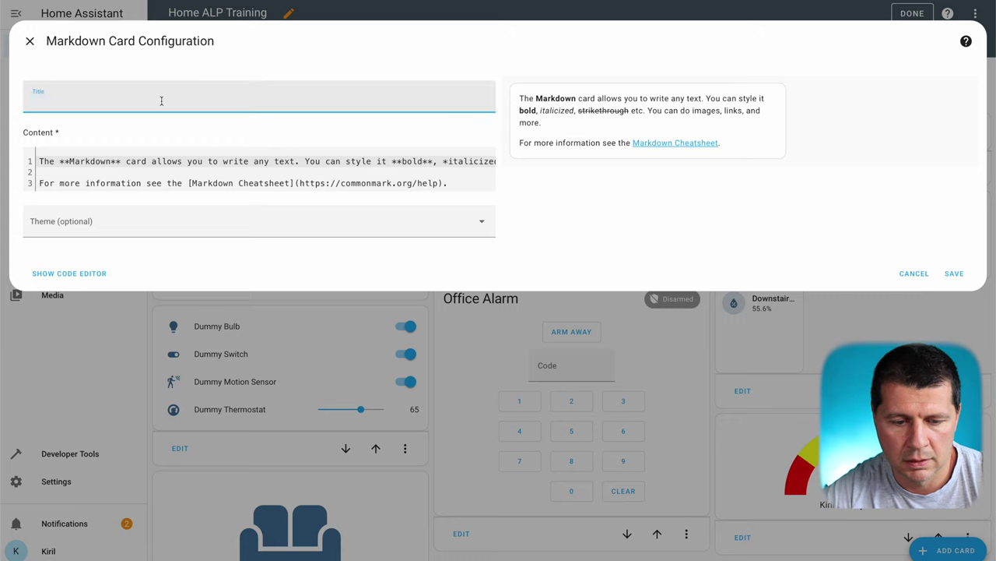
type("MD Card")
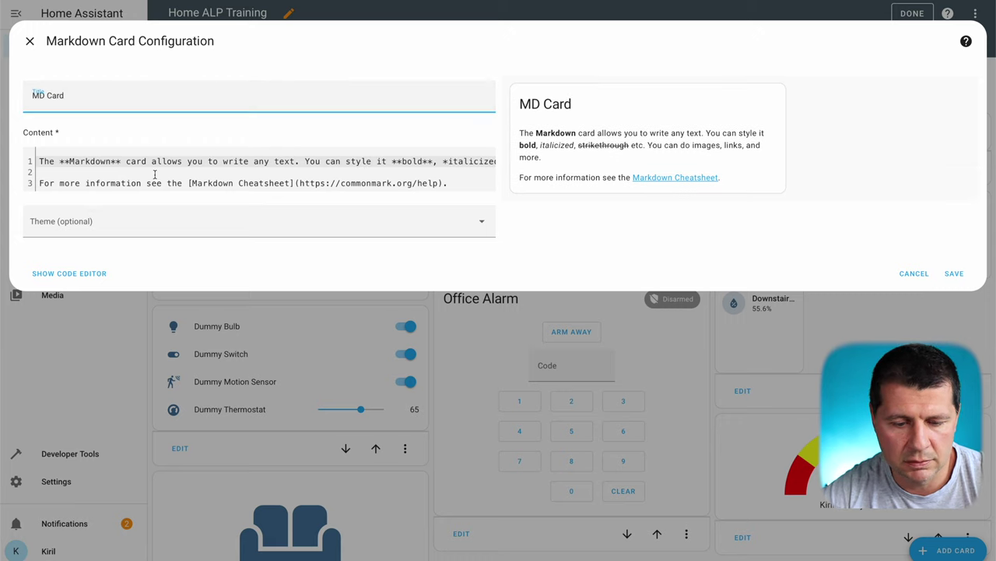
Step: Paste a Cheap Presence Sensor image line below the card's existing content
left_click(453, 186)
key("Return")
key("Return")
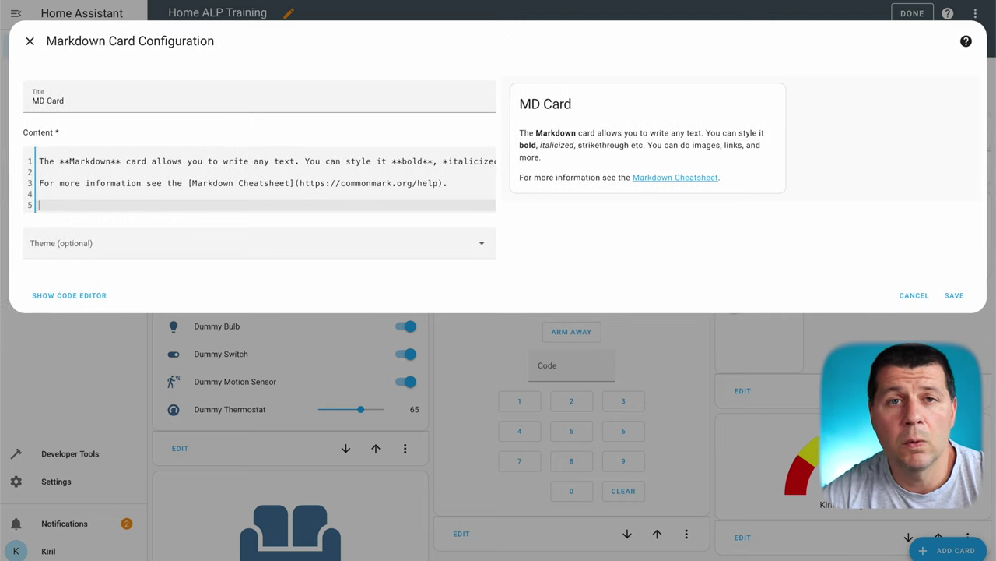
key("ctrl+v")
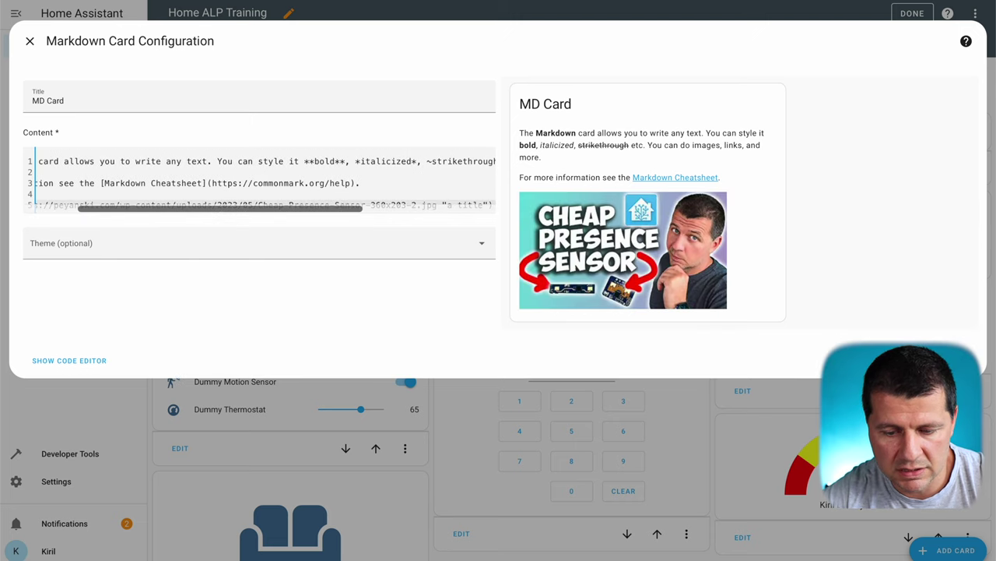
key("Return")
key("Return")
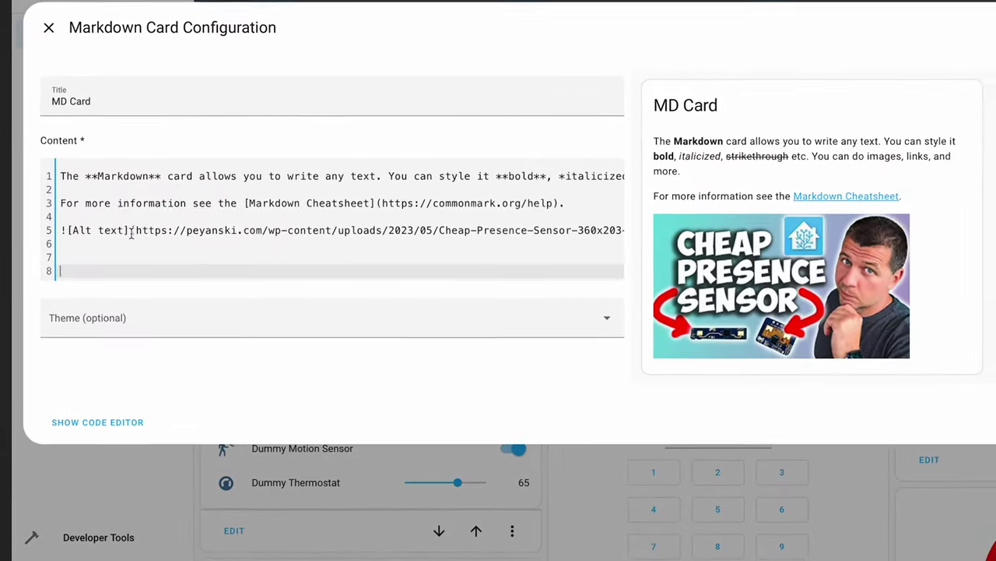
scroll(125, 208, "right", 3)
scroll(82, 218, "left", 3)
scroll(133, 236, "right", 3)
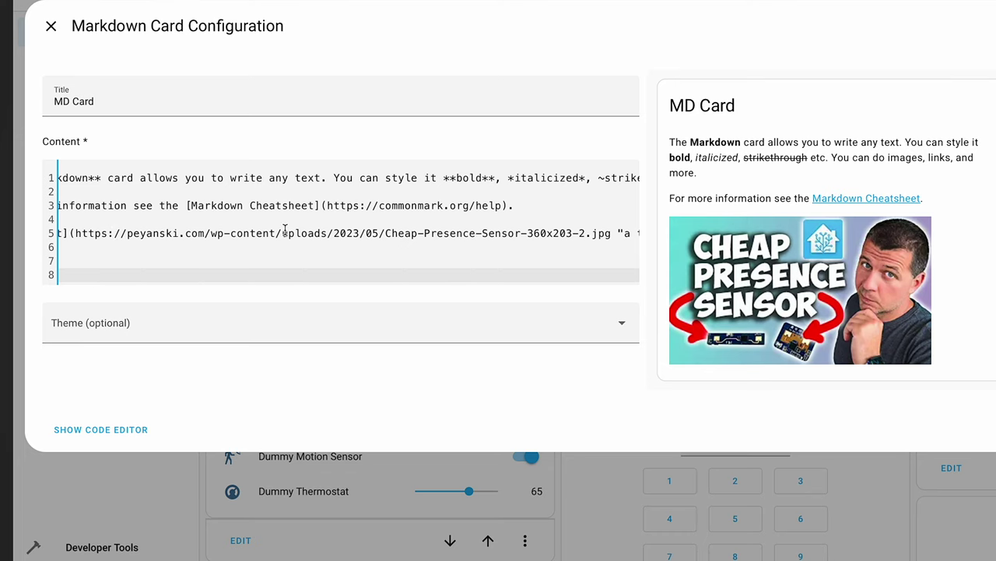
scroll(341, 232, "right", 3)
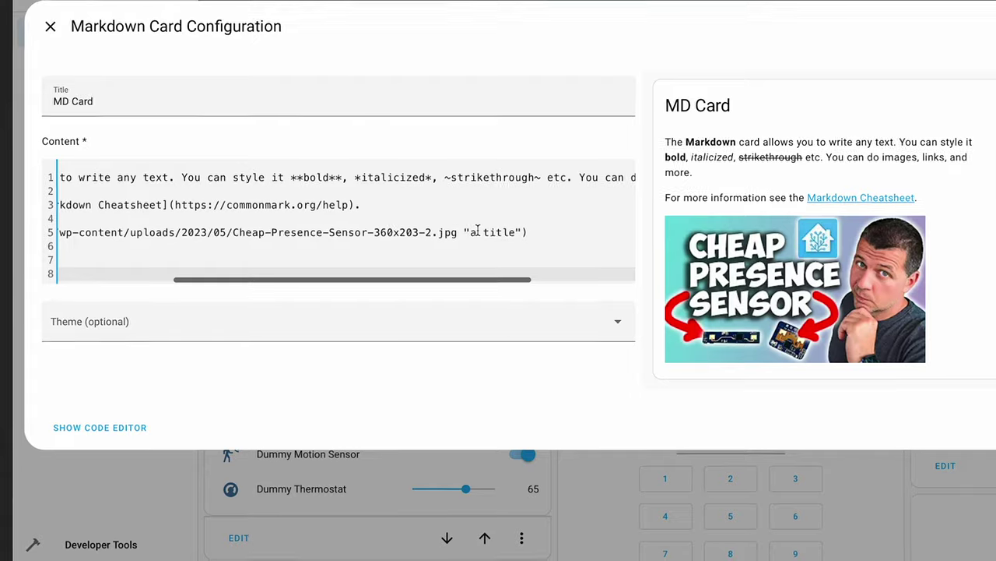
mouse_move(772, 268)
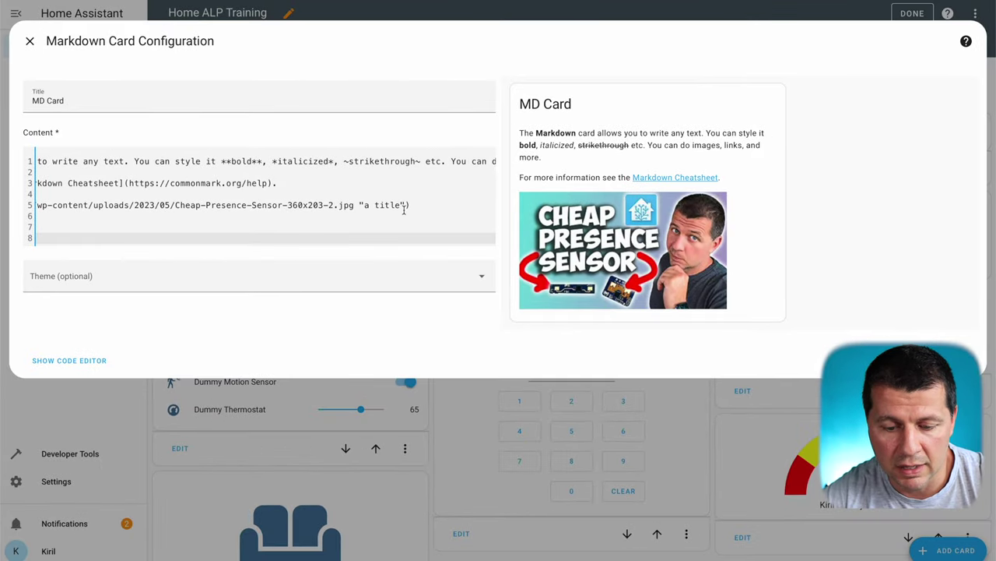
Step: Paste a second image linked to peyanski.com on line 7 and save the card
left_click(418, 206)
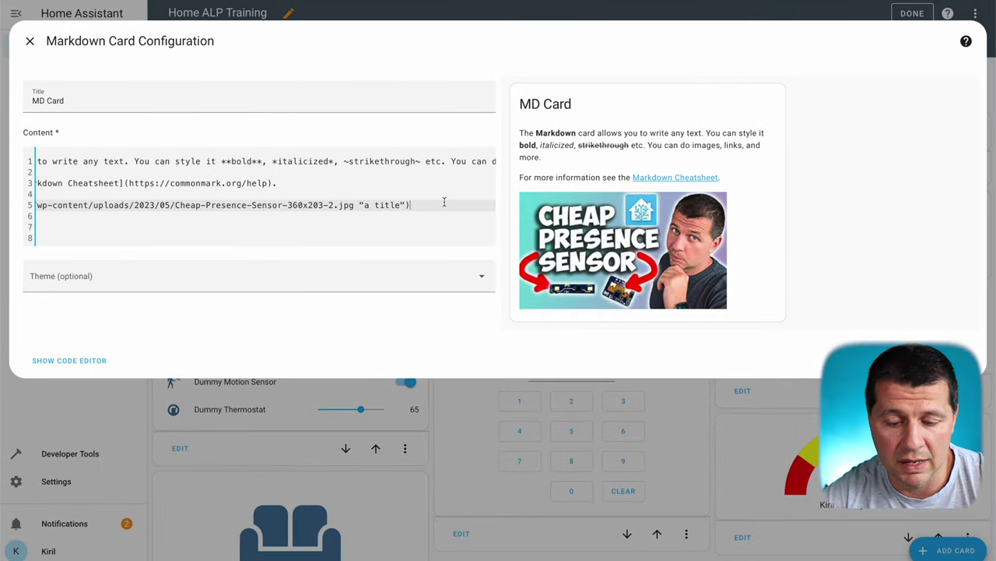
key("Return")
right_click(445, 205)
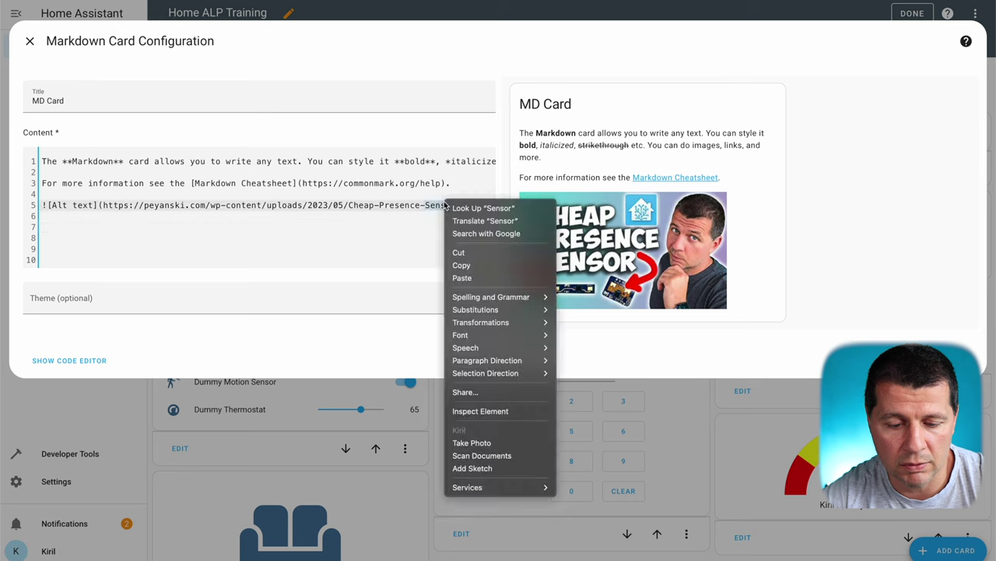
left_click(245, 251)
left_click(92, 231)
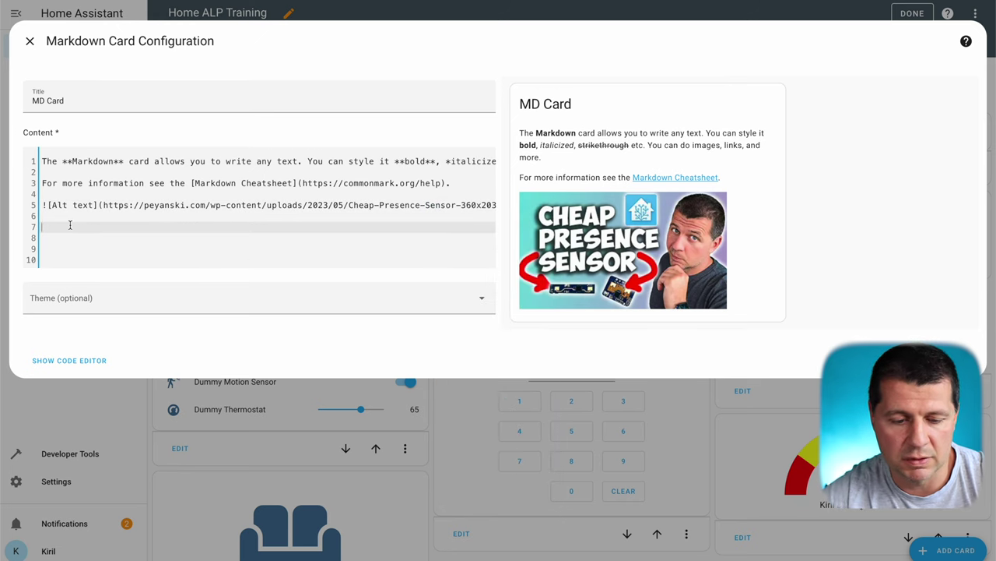
type("[![Alt text](https://peyanski.com/wp-content/uploads/2023/05/Cheap-Presence-Sensor-360x203-2.jpg)](https://peyanski.com)")
scroll(160, 239, "left", 5)
scroll(114, 232, "right", 3)
scroll(102, 214, "left", 3)
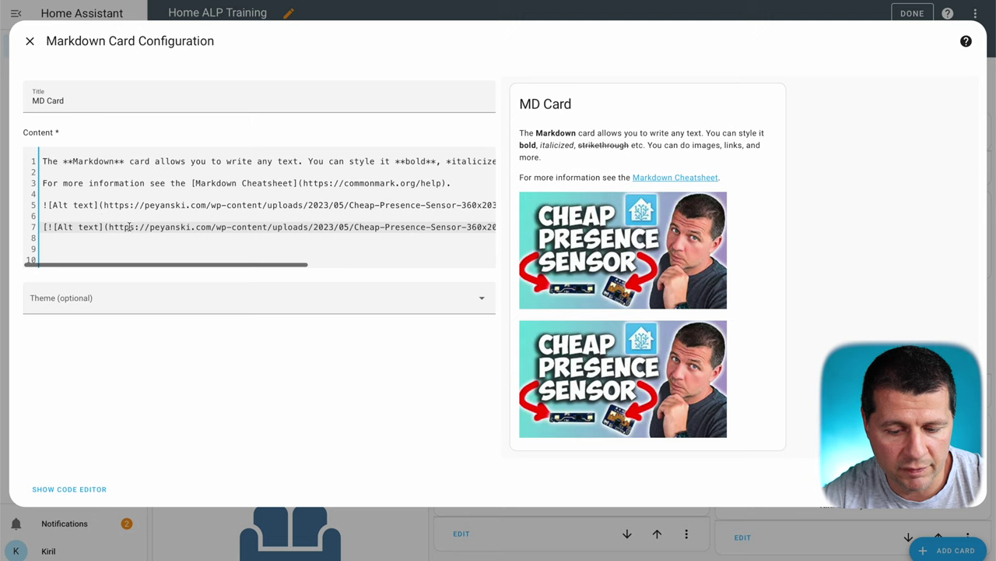
scroll(128, 227, "right", 5)
scroll(118, 227, "left", 5)
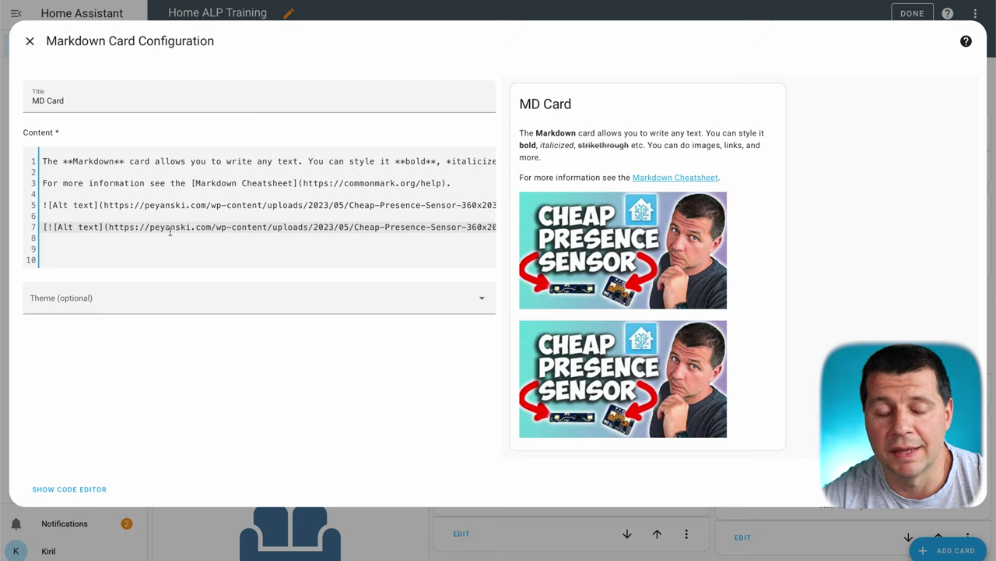
scroll(201, 234, "right", 5)
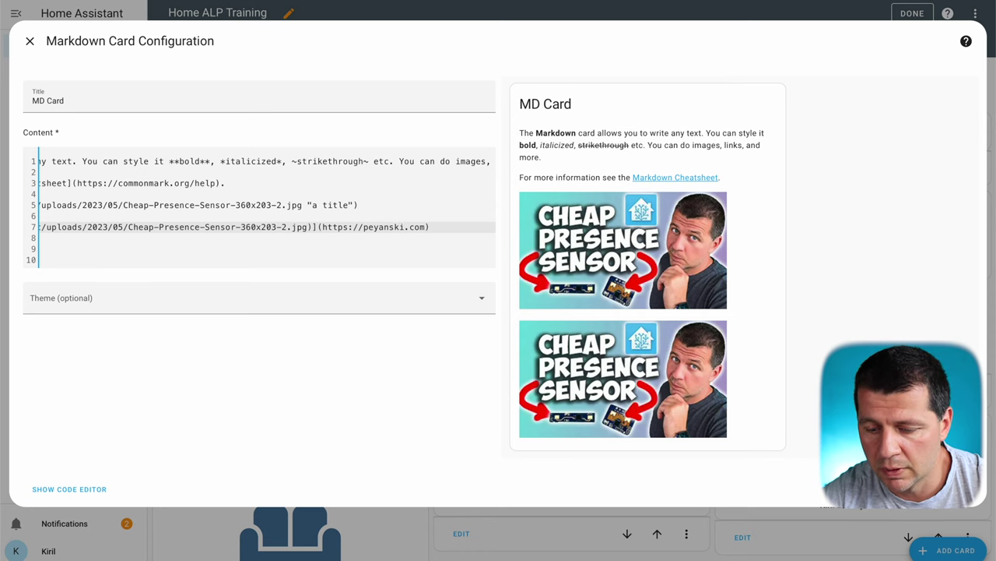
left_click(951, 489)
scroll(825, 345, "down", 5)
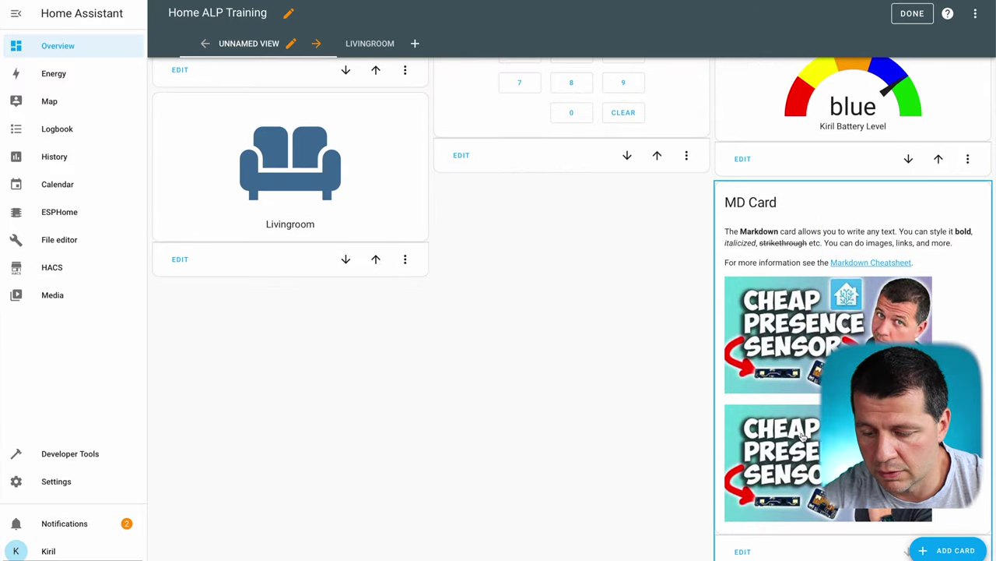
left_click(809, 440)
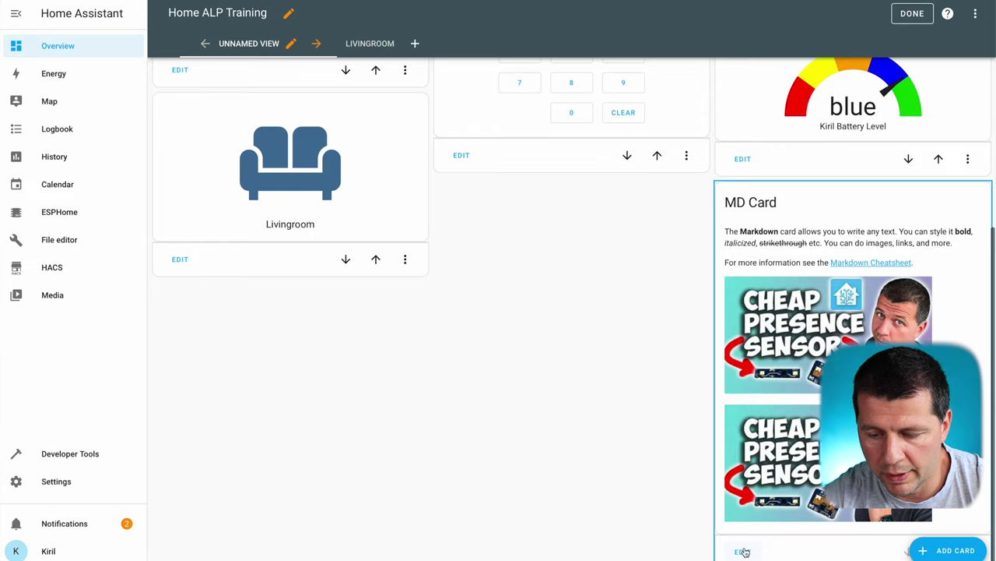
Step: Replace the MD Card's two image lines with one /local/ld2410.jpg image and save
left_click(743, 549)
left_click_drag(77, 248, 23, 209)
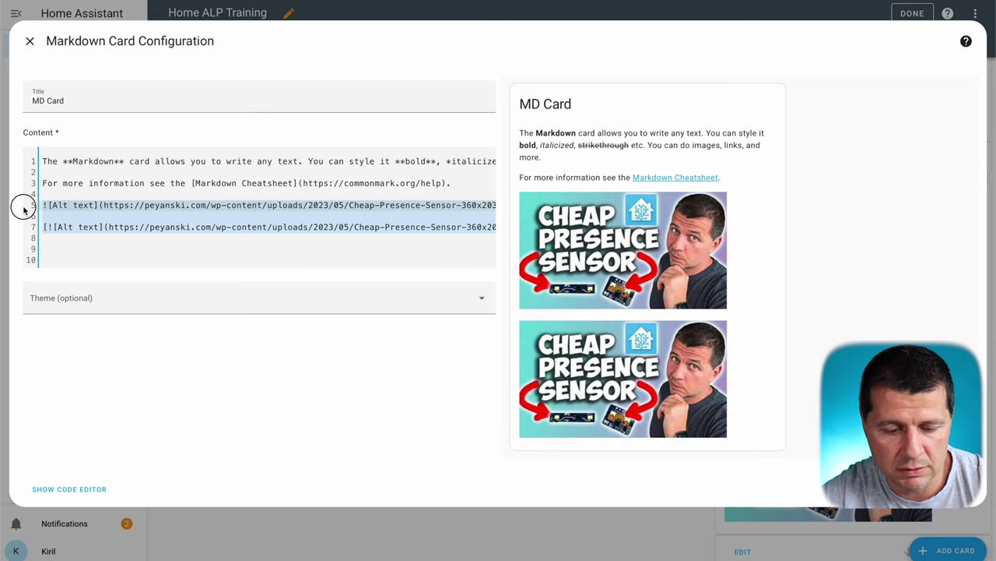
key("BackSpace")
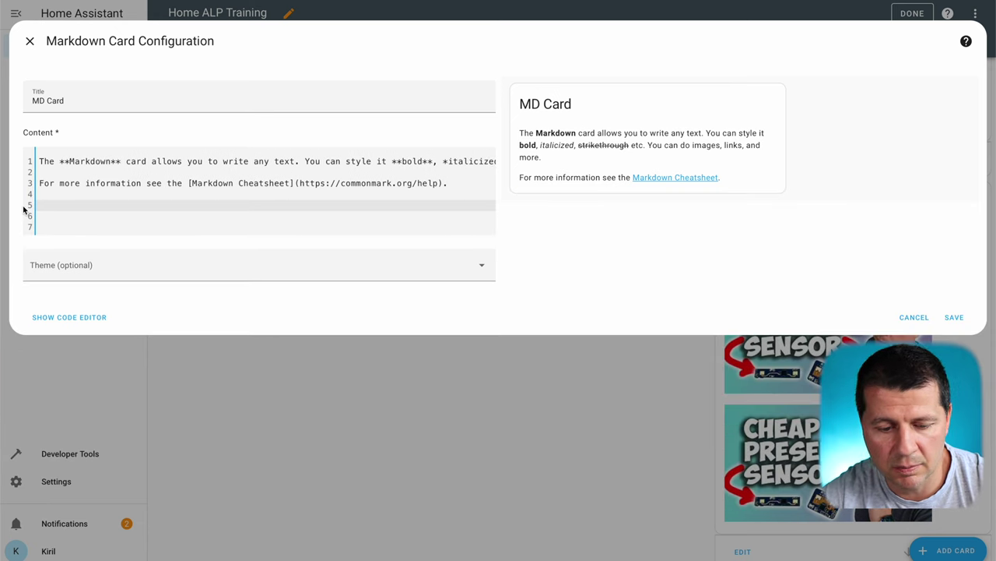
type("![Alt text](http://10.0.0.203:8123/local/ld2410.jpg \"a title\")")
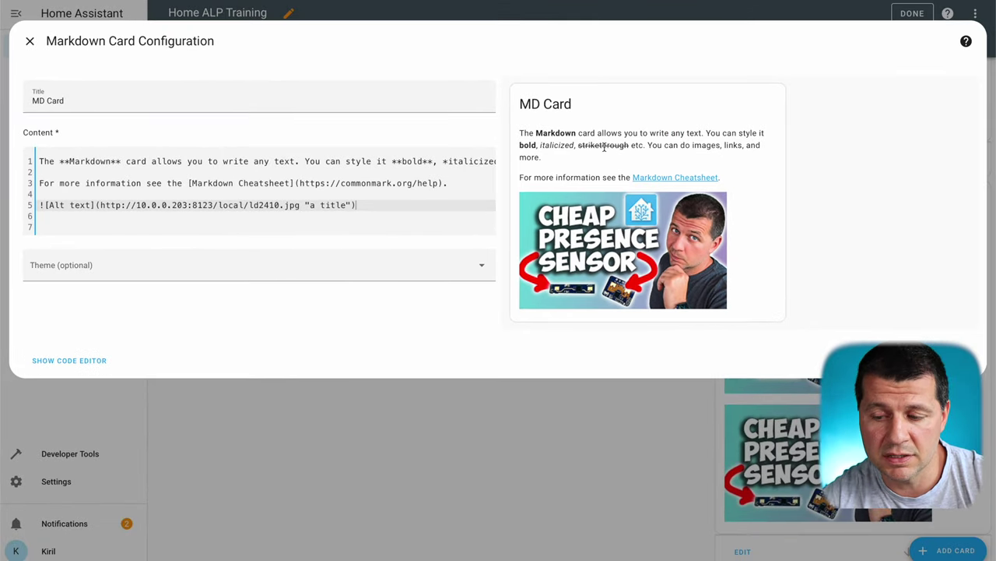
left_click(956, 360)
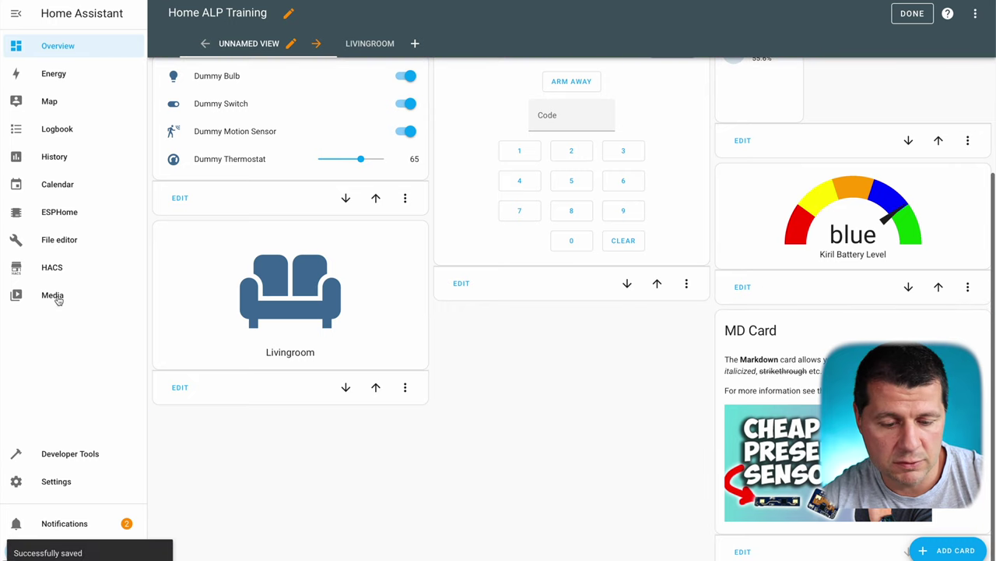
Step: Open the File editor and browse into the config www folder
left_click(72, 244)
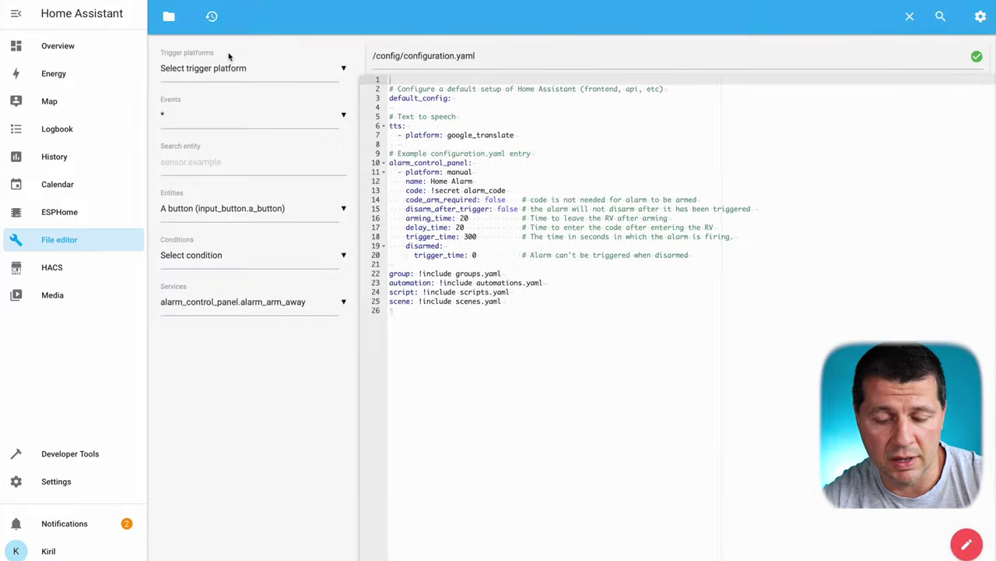
left_click(169, 16)
scroll(264, 411, "down", 4)
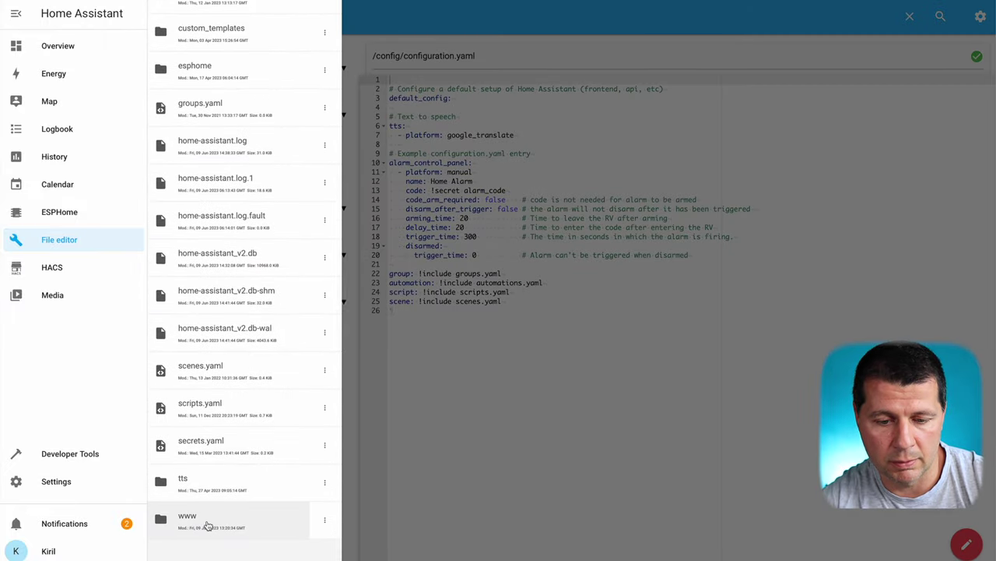
left_click(207, 525)
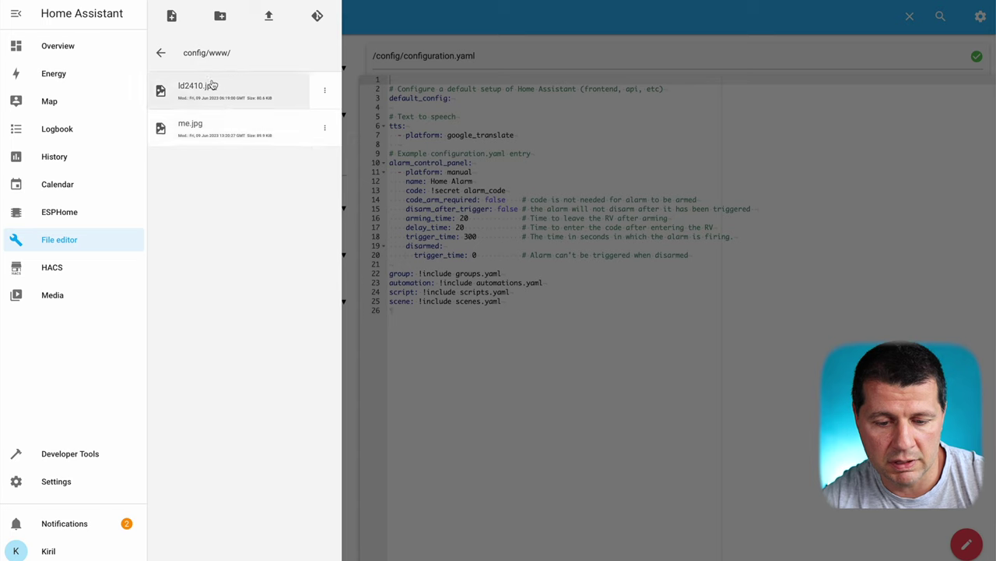